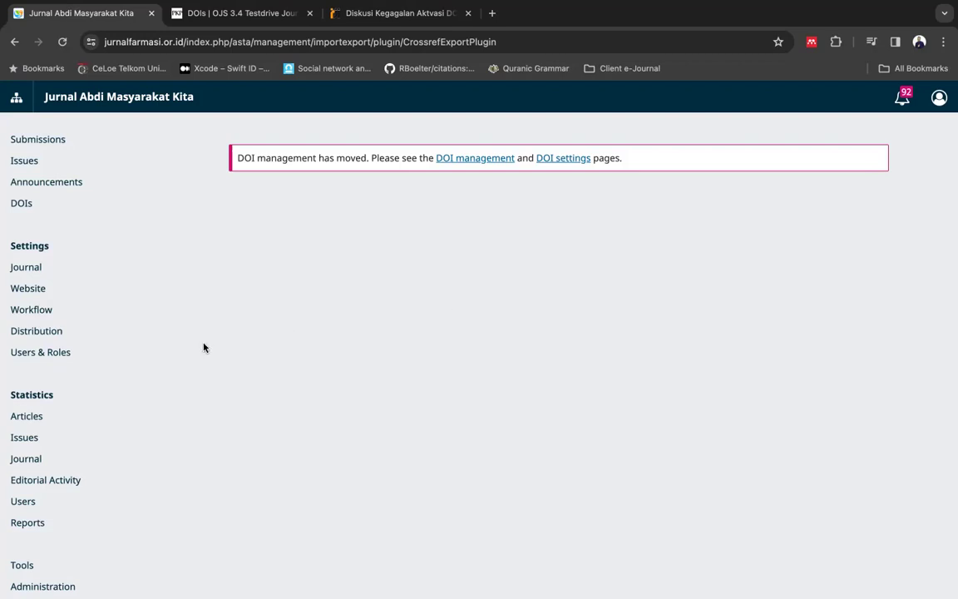
Step: Open the Crossref XML Export Plugin from the journal's import/export tools
{"action": "left_click", "coordinate": [18, 568]}
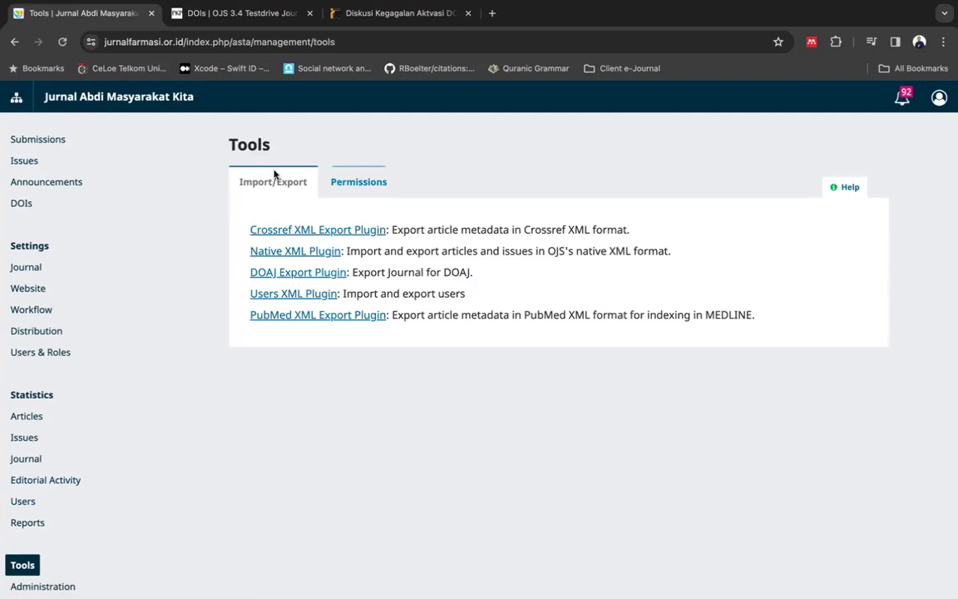
{"action": "left_click", "coordinate": [318, 234]}
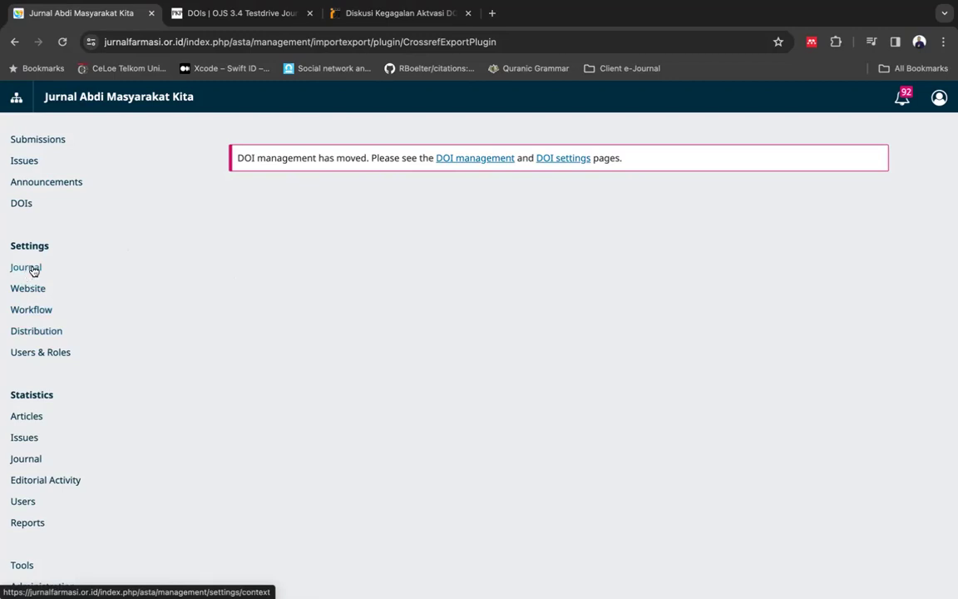
Step: Check the Crossref Manager Plugin's status among the installed plugins in the website settings of Jurnal Abdi Masyarakat Kita
{"action": "left_click", "coordinate": [32, 293]}
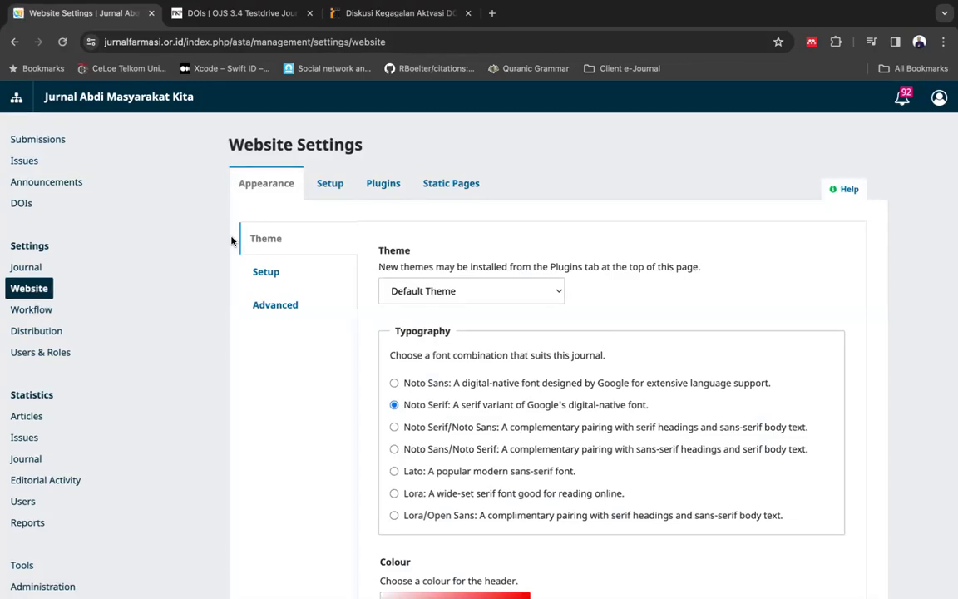
{"action": "left_click", "coordinate": [381, 189]}
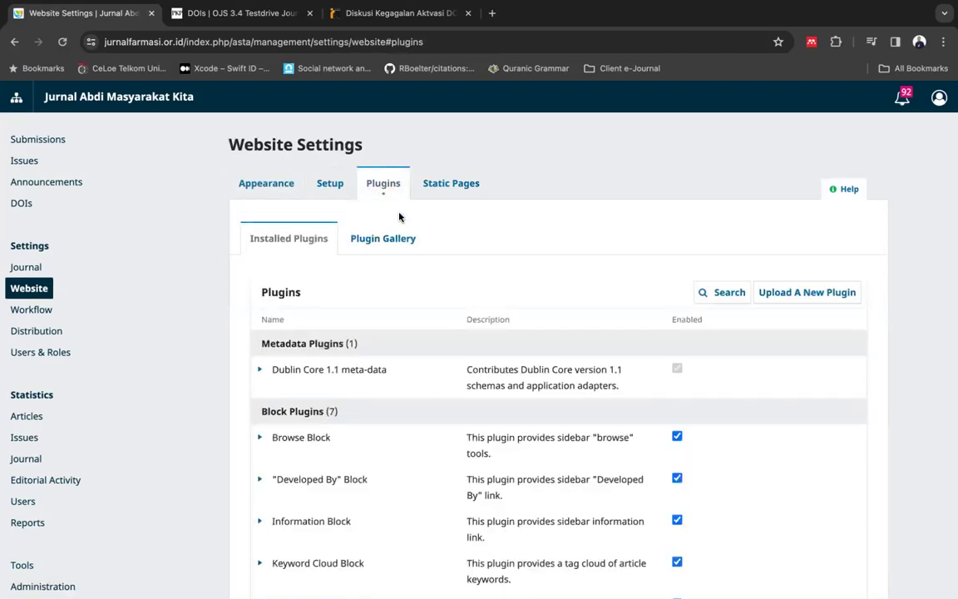
{"action": "scroll", "coordinate": [442, 257], "scroll_direction": "down", "scroll_amount": 10}
{"action": "scroll", "coordinate": [442, 257], "scroll_direction": "down", "scroll_amount": 3}
{"action": "left_click_drag", "start_coordinate": [274, 165], "coordinate": [381, 160]}
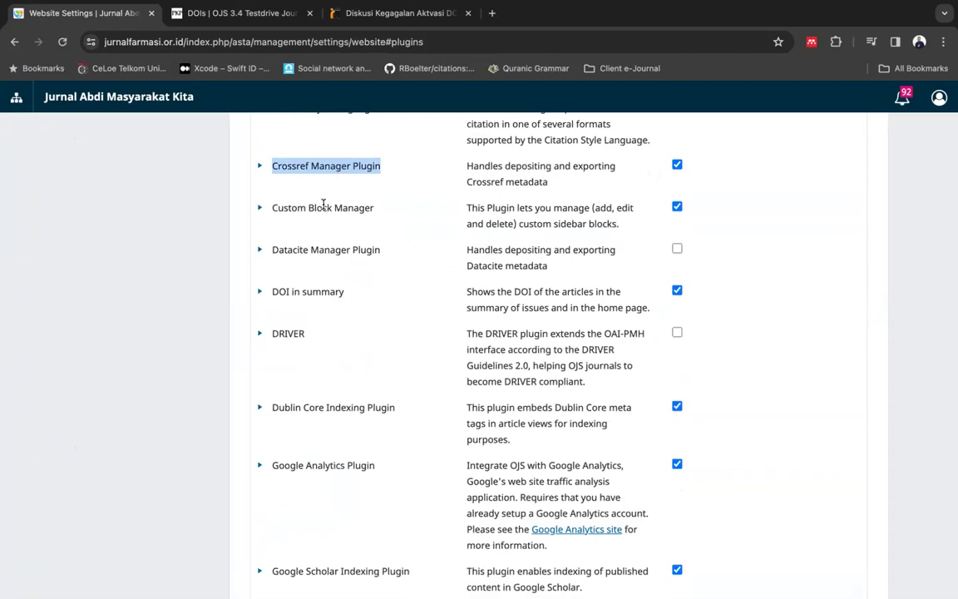
{"action": "scroll", "coordinate": [324, 204], "scroll_direction": "down", "scroll_amount": 2}
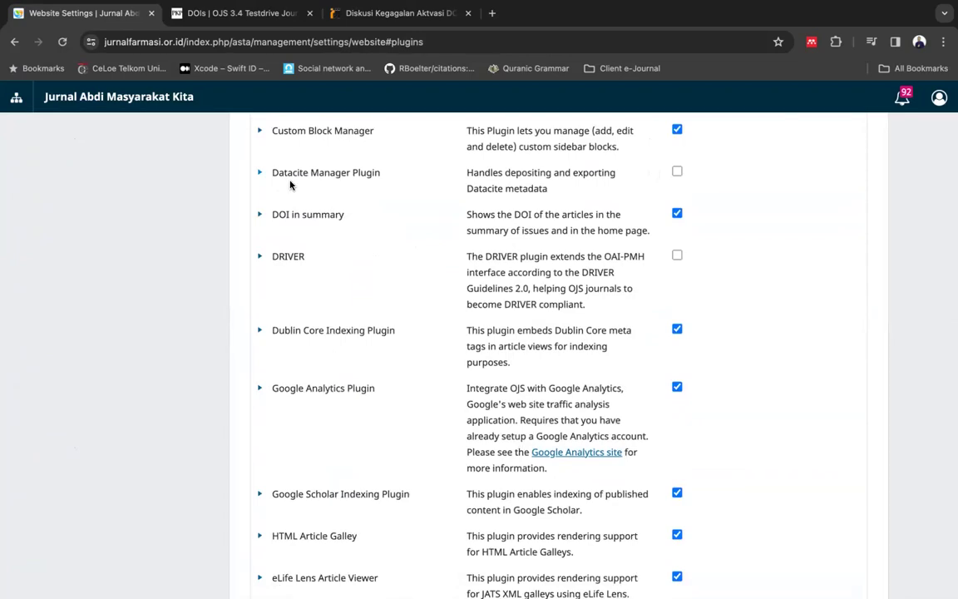
Step: Switch to the OJS 3.4 Testdrive Journal and check the Crossref Manager Plugin's status among its installed plugins
{"action": "left_click", "coordinate": [241, 14]}
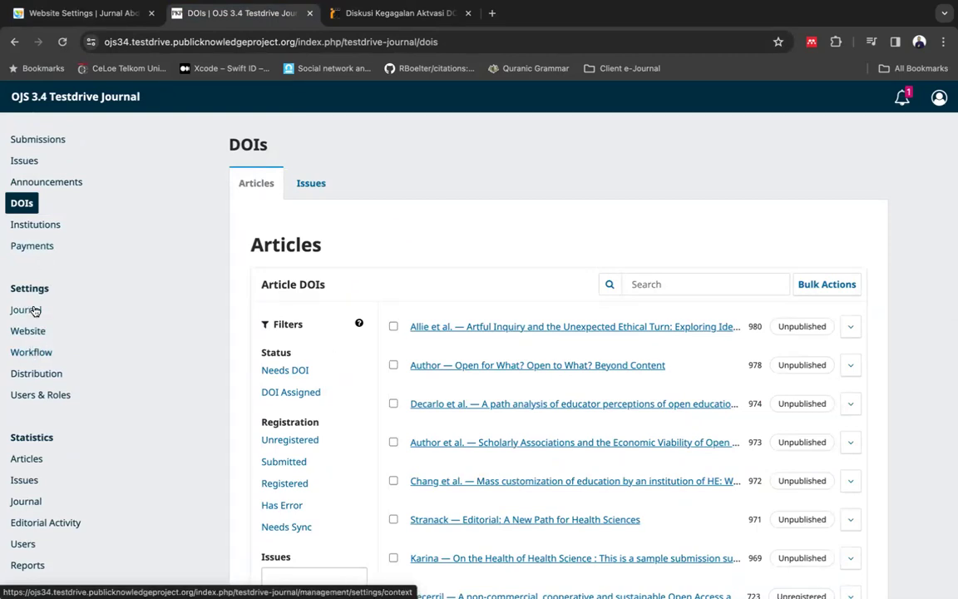
{"action": "left_click", "coordinate": [27, 331]}
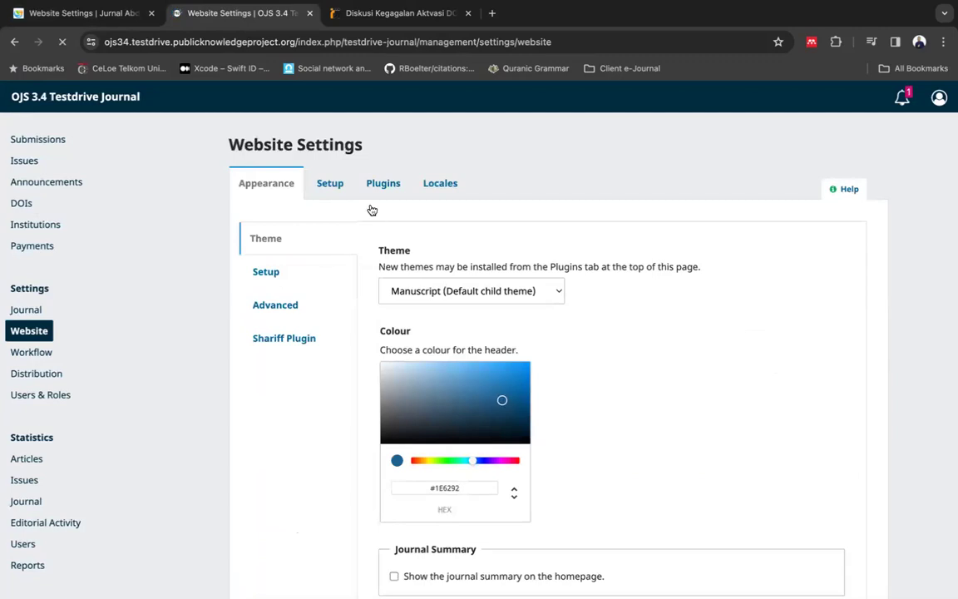
{"action": "left_click", "coordinate": [381, 188]}
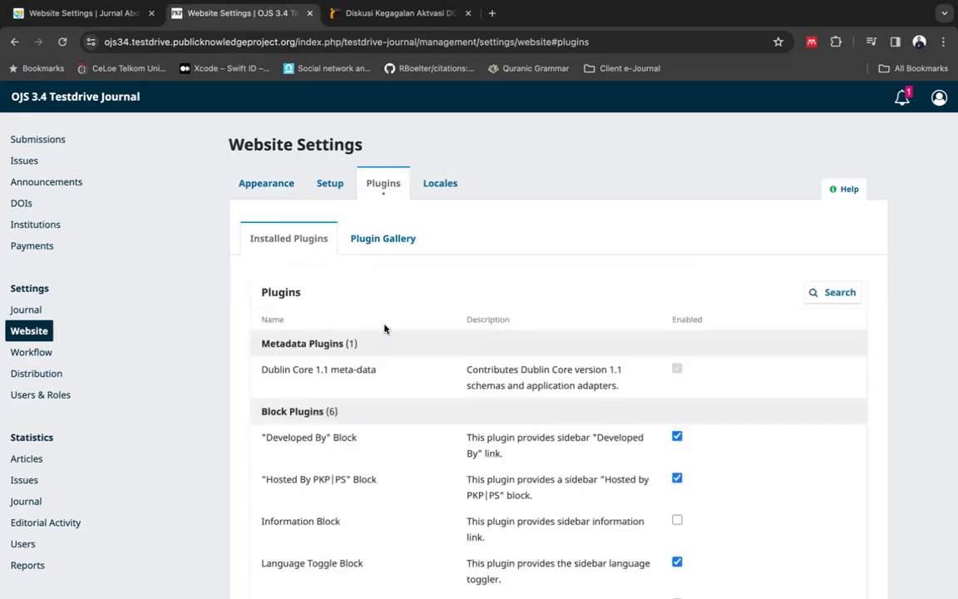
{"action": "scroll", "coordinate": [438, 333], "scroll_direction": "down", "scroll_amount": 10}
{"action": "scroll", "coordinate": [437, 335], "scroll_direction": "down", "scroll_amount": 3}
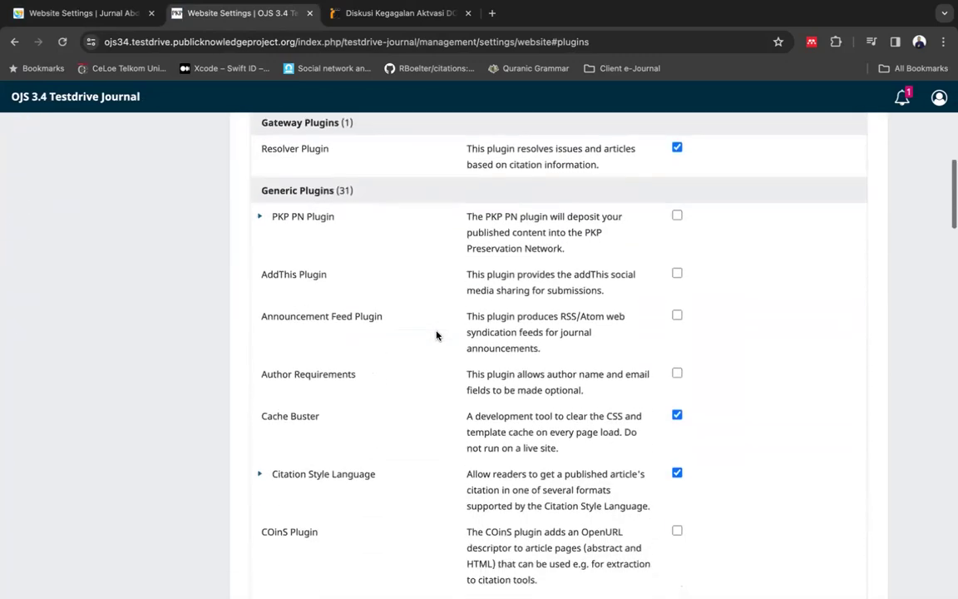
{"action": "scroll", "coordinate": [345, 395], "scroll_direction": "down", "scroll_amount": 3}
{"action": "scroll", "coordinate": [350, 382], "scroll_direction": "down", "scroll_amount": 2}
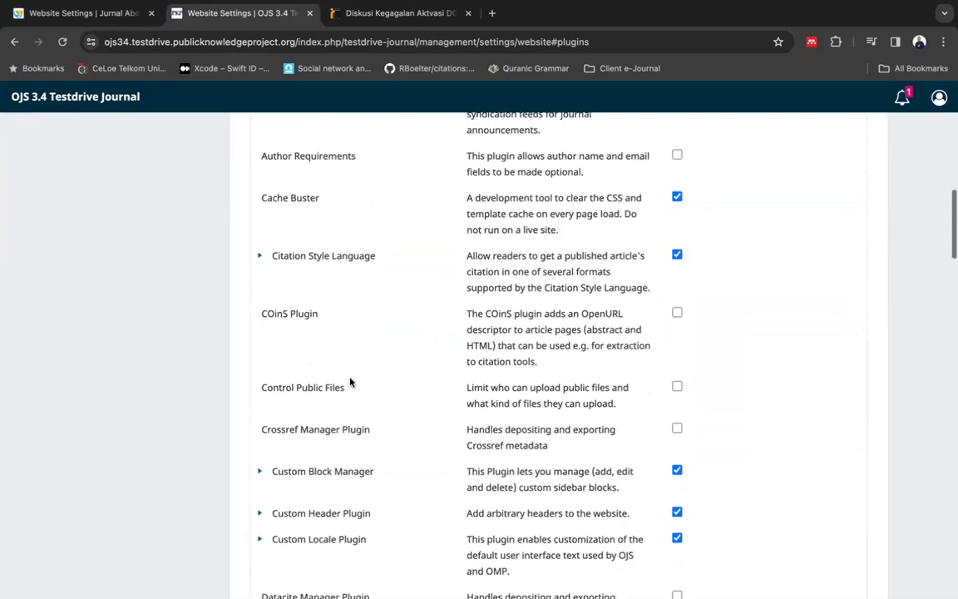
{"action": "scroll", "coordinate": [389, 438], "scroll_direction": "up", "scroll_amount": 15}
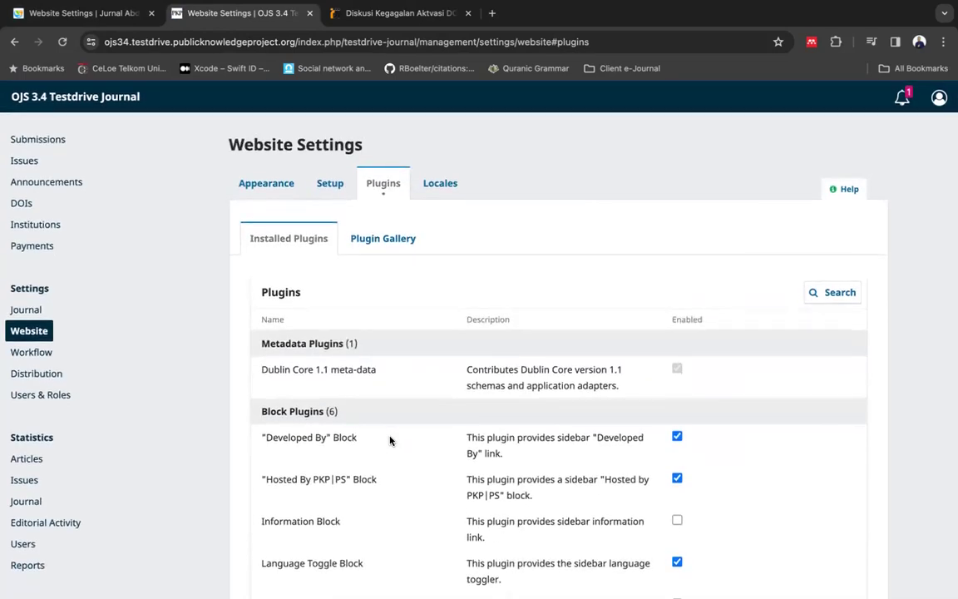
Step: Examine the DOI registration agency setting in the Testdrive Journal's distribution settings
{"action": "left_click", "coordinate": [33, 373]}
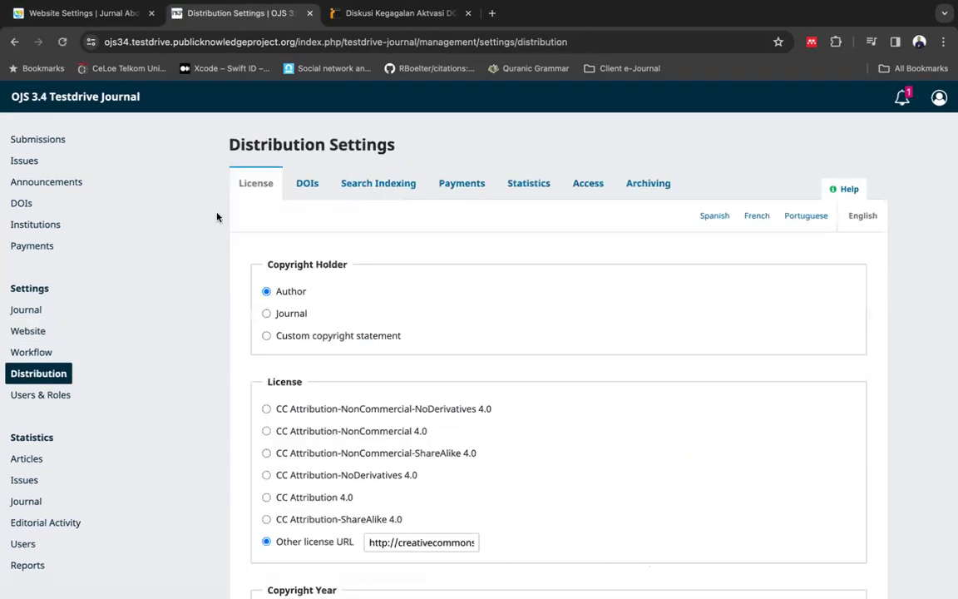
{"action": "left_click", "coordinate": [305, 186]}
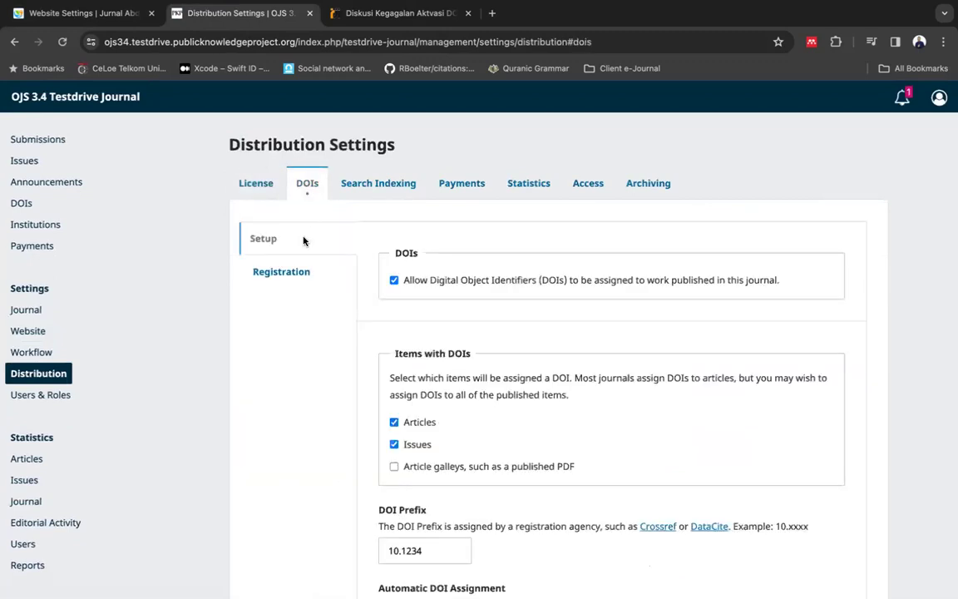
{"action": "left_click", "coordinate": [284, 272]}
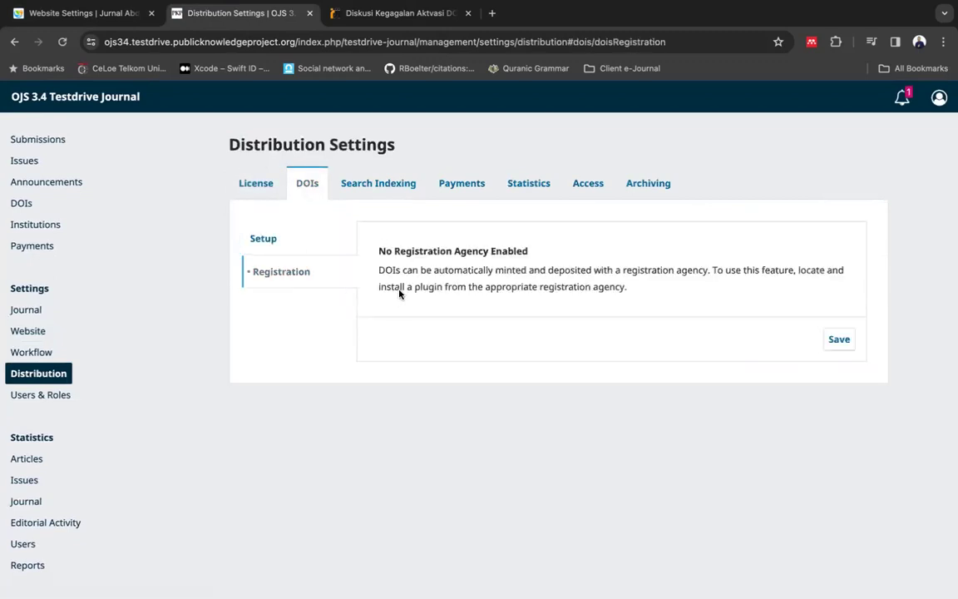
{"action": "left_click_drag", "start_coordinate": [375, 257], "coordinate": [522, 262]}
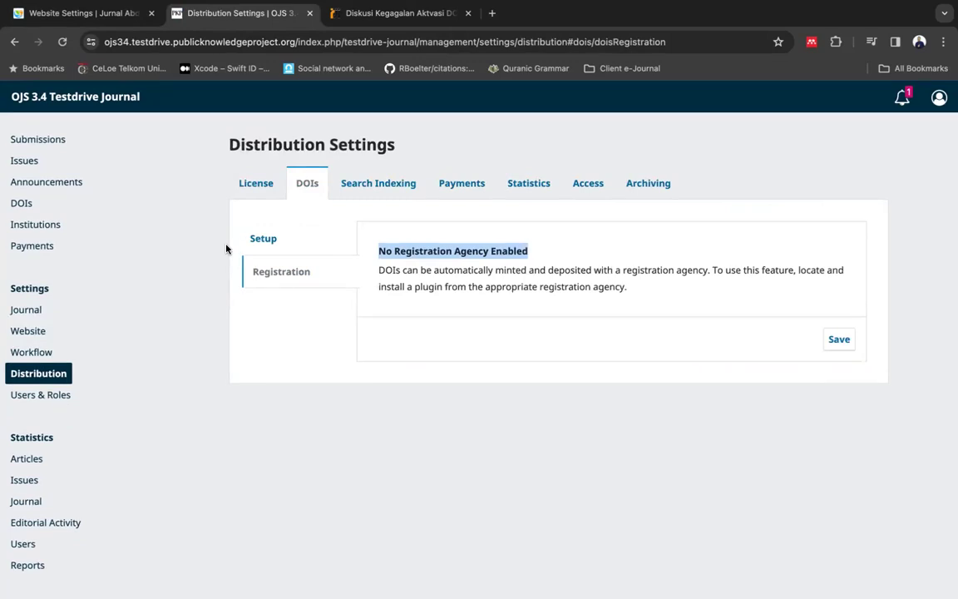
Step: Enable the Crossref Manager Plugin among the Testdrive Journal's installed generic plugins
{"action": "left_click", "coordinate": [26, 332]}
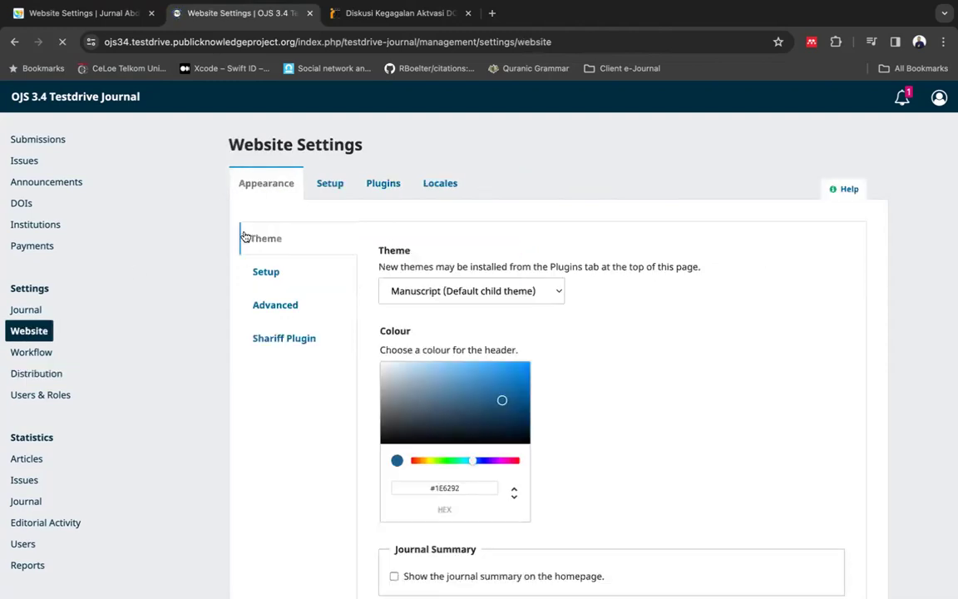
{"action": "left_click", "coordinate": [387, 190]}
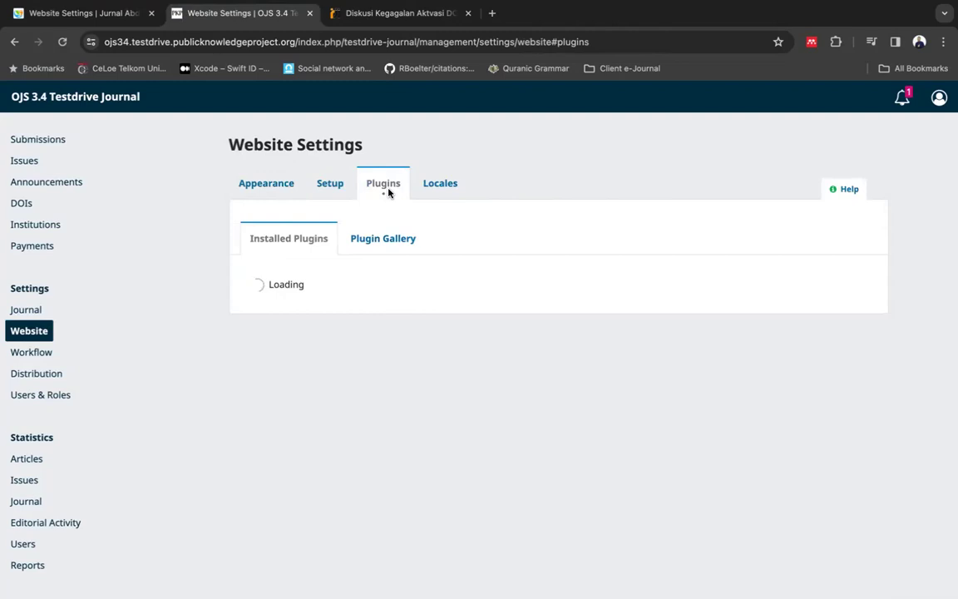
{"action": "scroll", "coordinate": [466, 349], "scroll_direction": "down", "scroll_amount": 6}
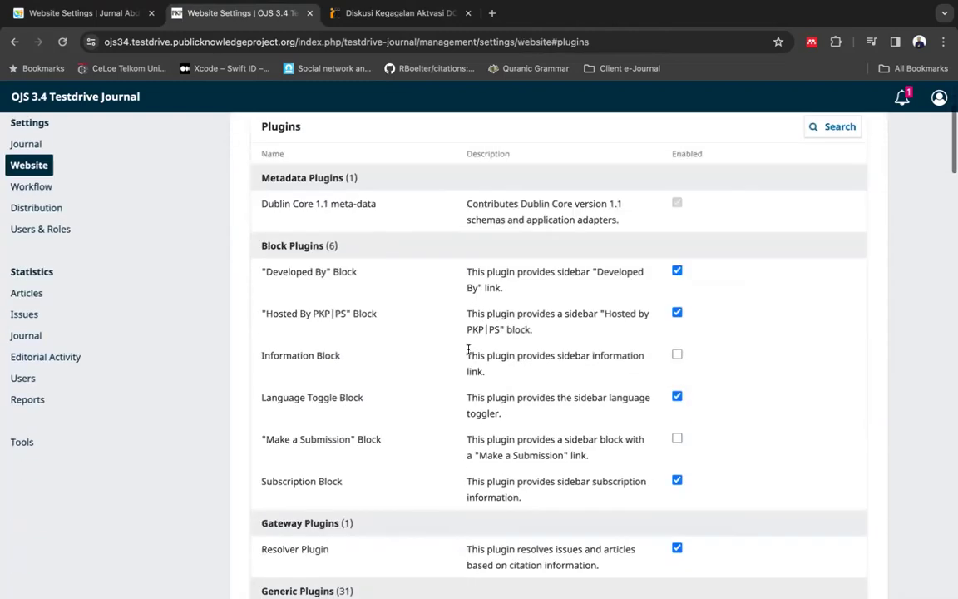
{"action": "scroll", "coordinate": [468, 354], "scroll_direction": "down", "scroll_amount": 5}
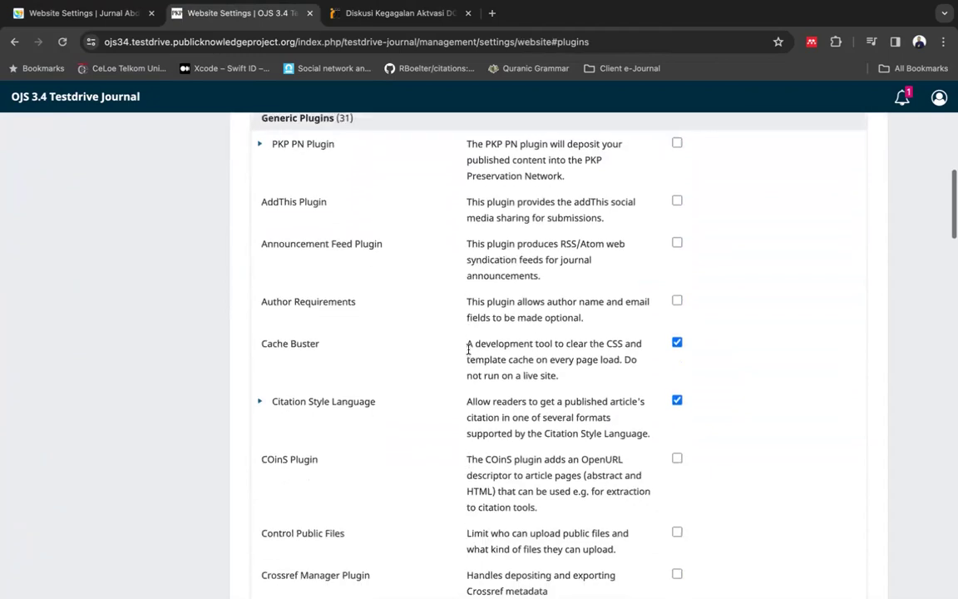
{"action": "scroll", "coordinate": [468, 350], "scroll_direction": "down", "scroll_amount": 2}
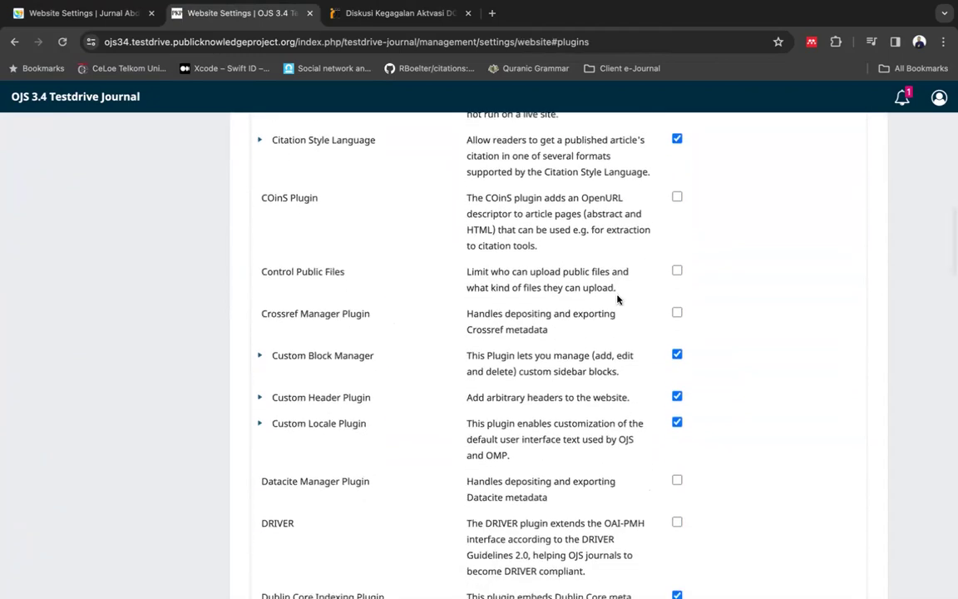
{"action": "left_click", "coordinate": [677, 313]}
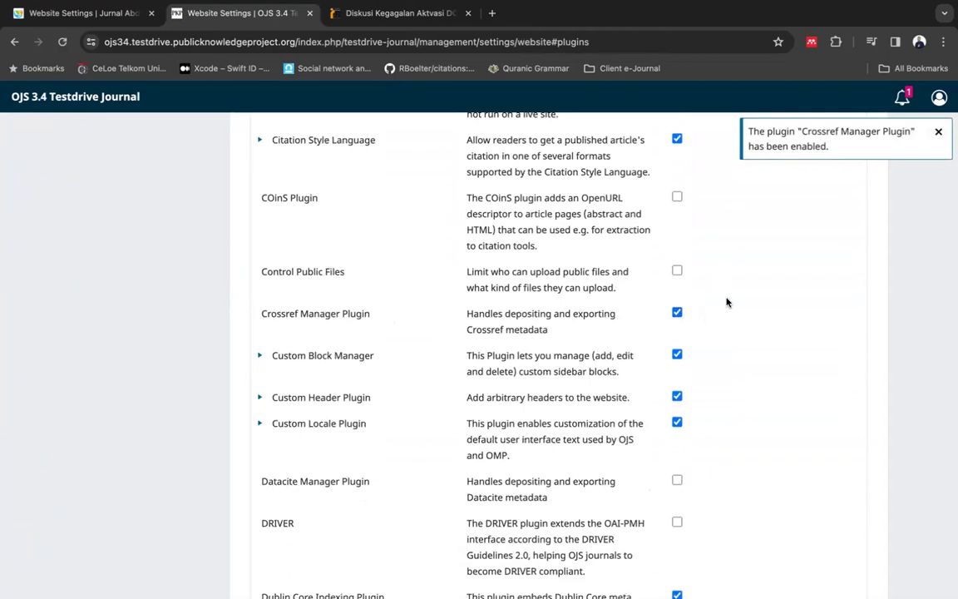
{"action": "scroll", "coordinate": [676, 312], "scroll_direction": "up", "scroll_amount": 10}
{"action": "scroll", "coordinate": [667, 311], "scroll_direction": "up", "scroll_amount": 4}
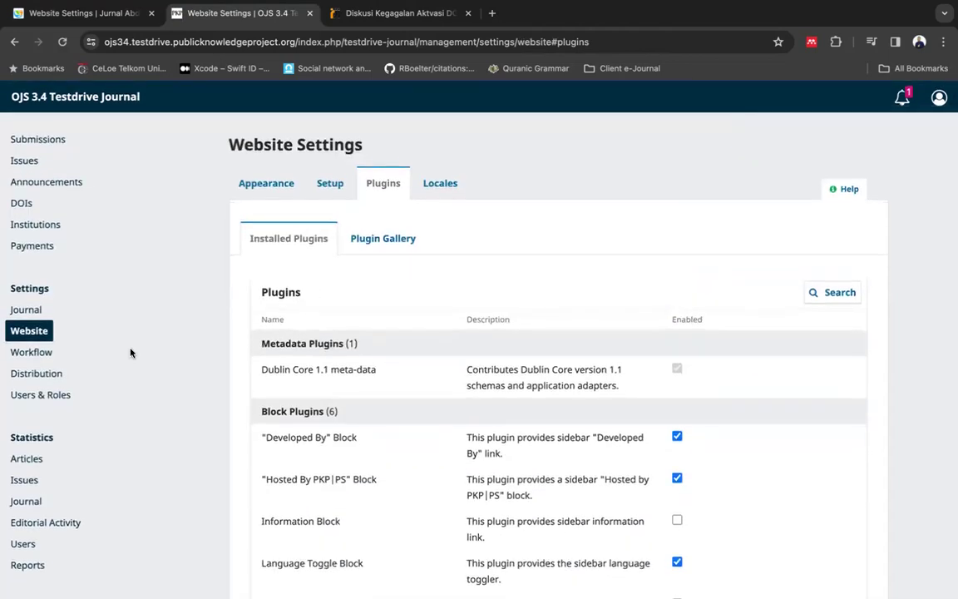
Step: Review the DOI setup in the distribution settings, covering DOI permission, the items with DOIs and the DOI prefix
{"action": "left_click", "coordinate": [41, 376]}
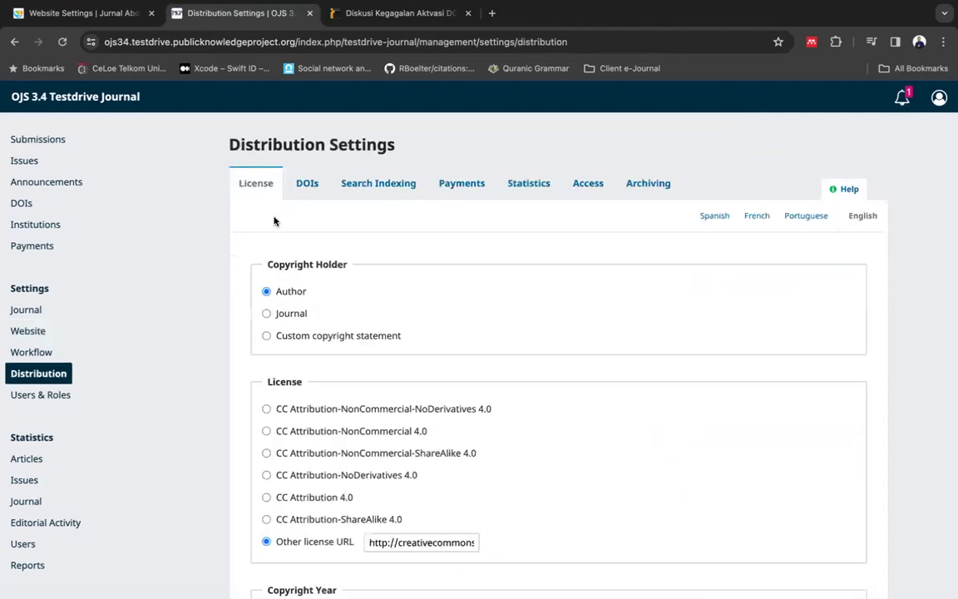
{"action": "left_click", "coordinate": [306, 187]}
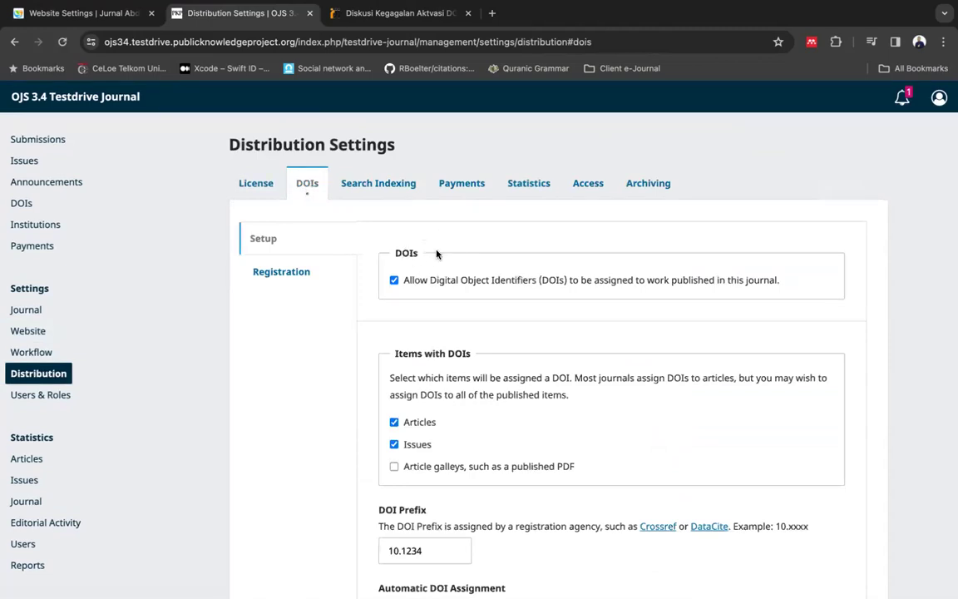
{"action": "scroll", "coordinate": [434, 257], "scroll_direction": "down", "scroll_amount": 2}
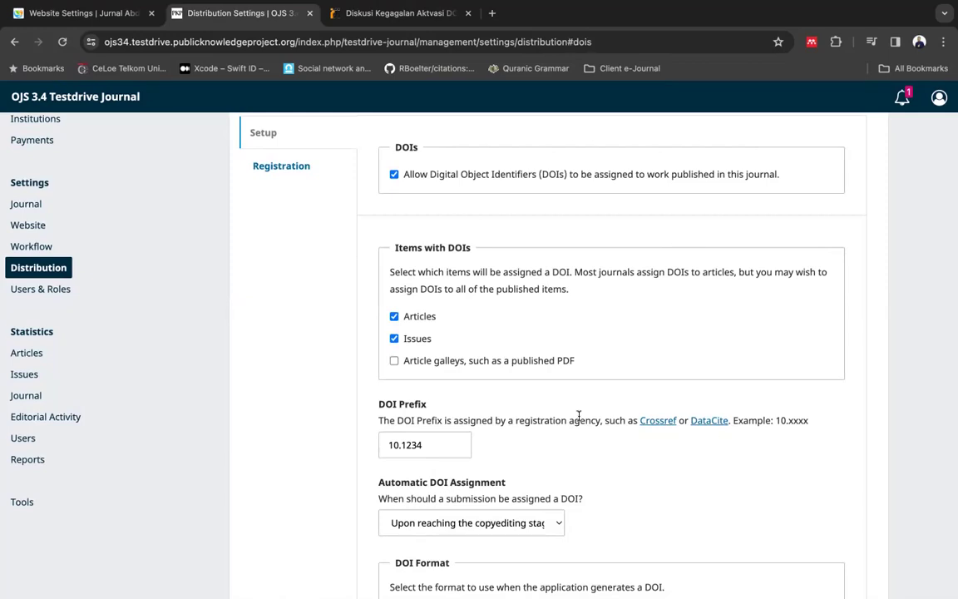
{"action": "scroll", "coordinate": [578, 420], "scroll_direction": "up", "scroll_amount": 3}
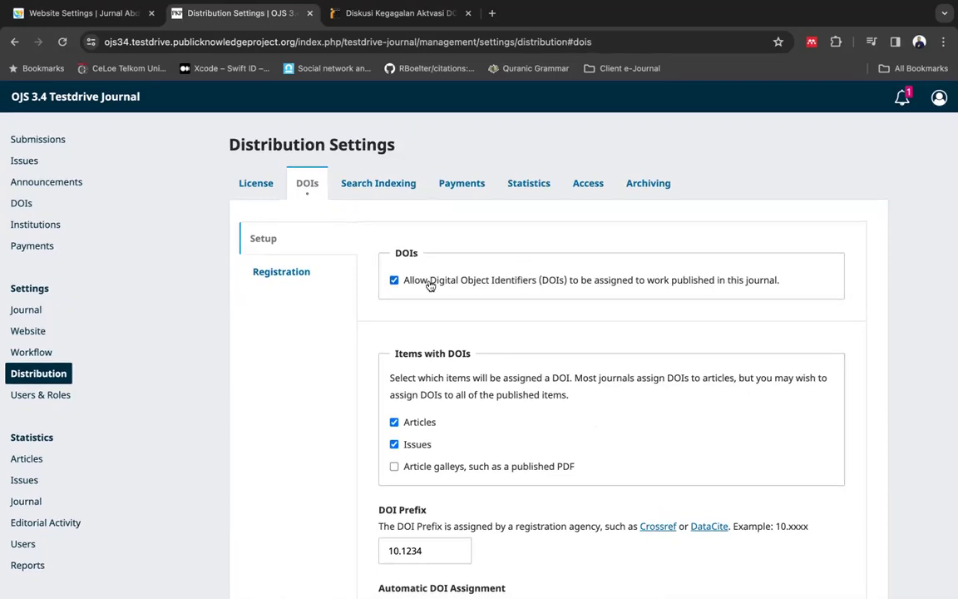
{"action": "scroll", "coordinate": [408, 281], "scroll_direction": "down", "scroll_amount": 3}
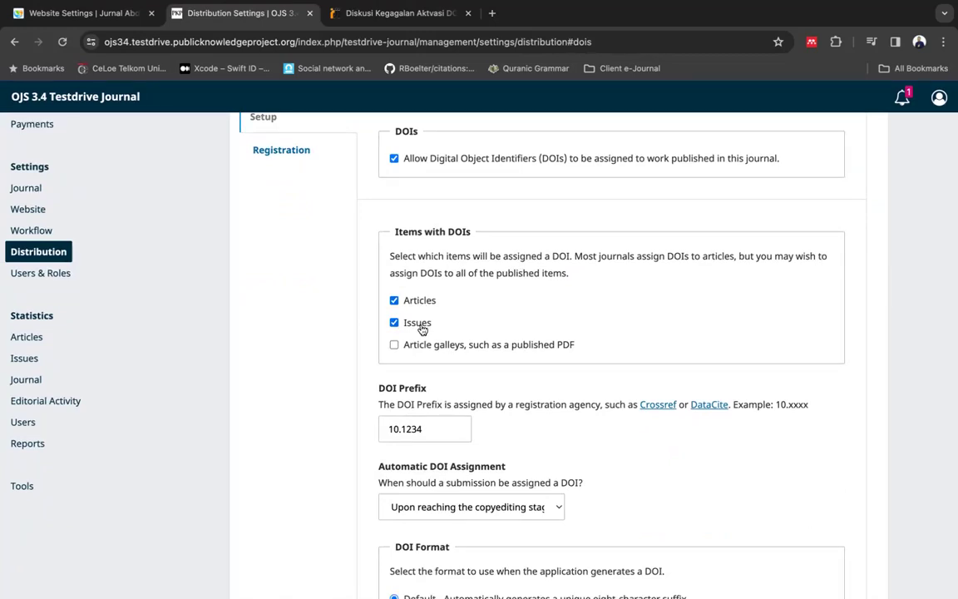
{"action": "scroll", "coordinate": [421, 329], "scroll_direction": "down", "scroll_amount": 2}
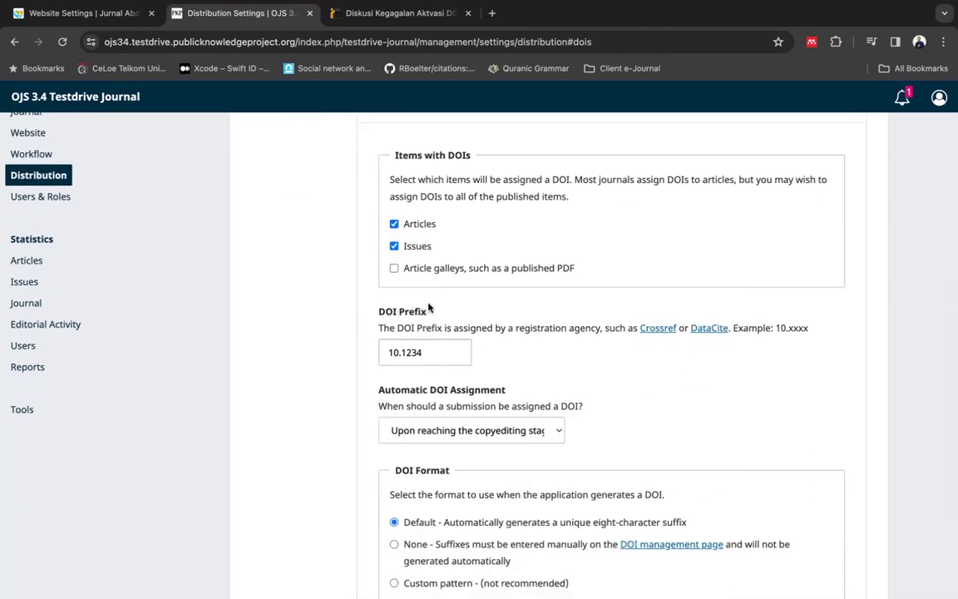
{"action": "left_click", "coordinate": [417, 354]}
Step: View the available Automatic DOI Assignment options in the DOI setup without changing the selection
{"action": "scroll", "coordinate": [421, 343], "scroll_direction": "down", "scroll_amount": 3}
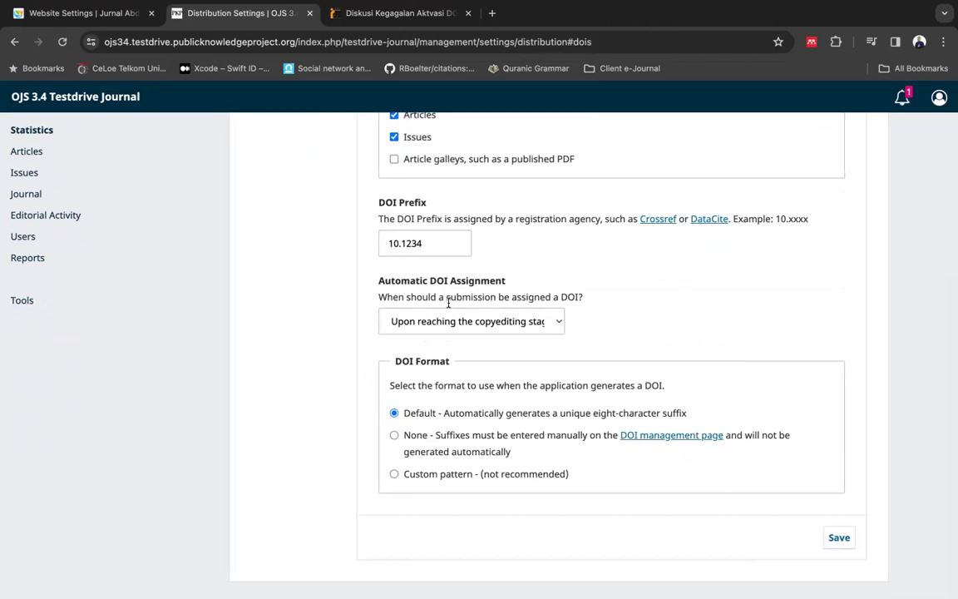
{"action": "left_click", "coordinate": [467, 326]}
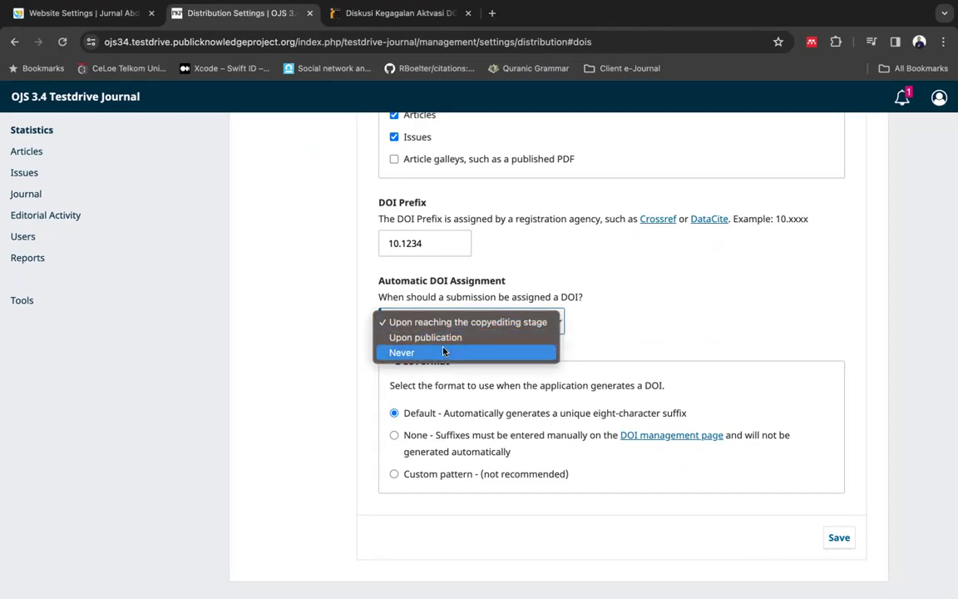
{"action": "left_click", "coordinate": [594, 295]}
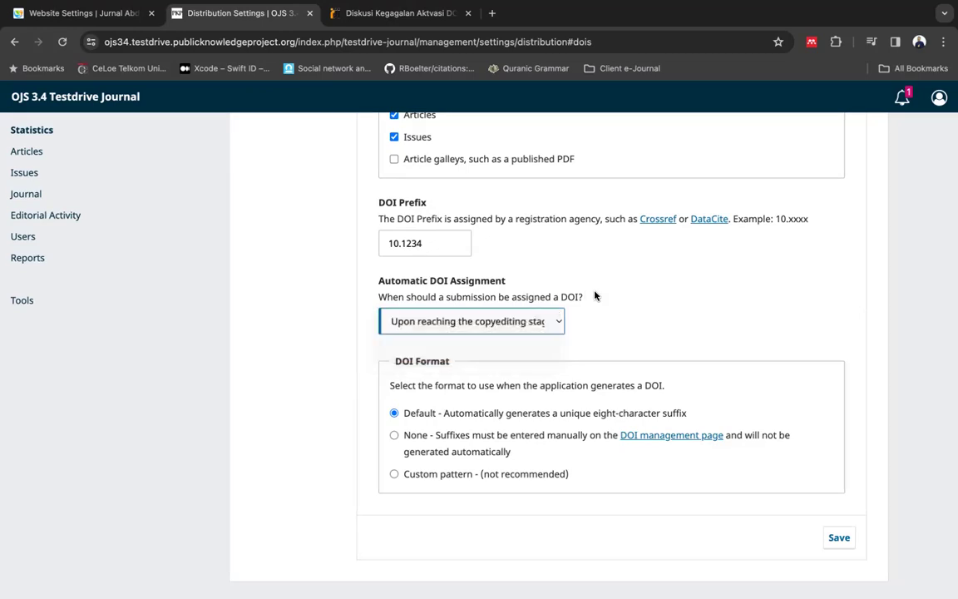
{"action": "scroll", "coordinate": [546, 312], "scroll_direction": "up", "scroll_amount": 5}
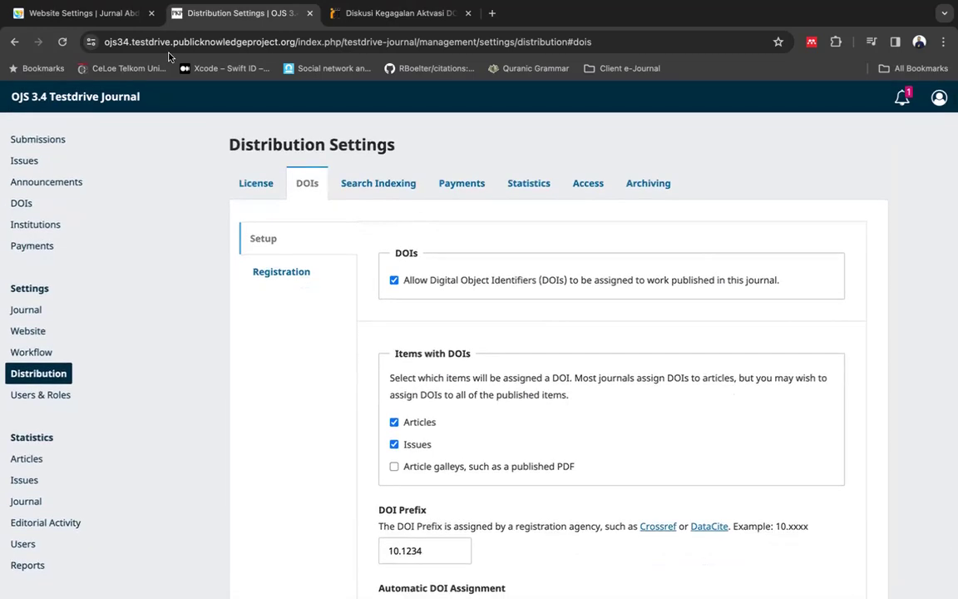
Step: Switch back to Jurnal Abdi Masyarakat Kita and open its submissions list
{"action": "left_click", "coordinate": [118, 14]}
{"action": "scroll", "coordinate": [189, 258], "scroll_direction": "up", "scroll_amount": 10}
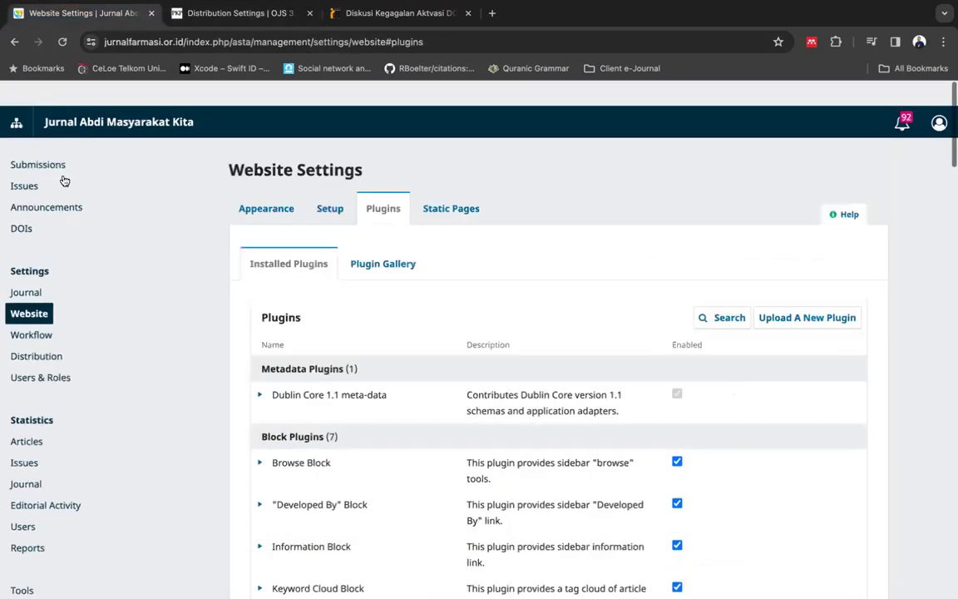
{"action": "left_click", "coordinate": [38, 141]}
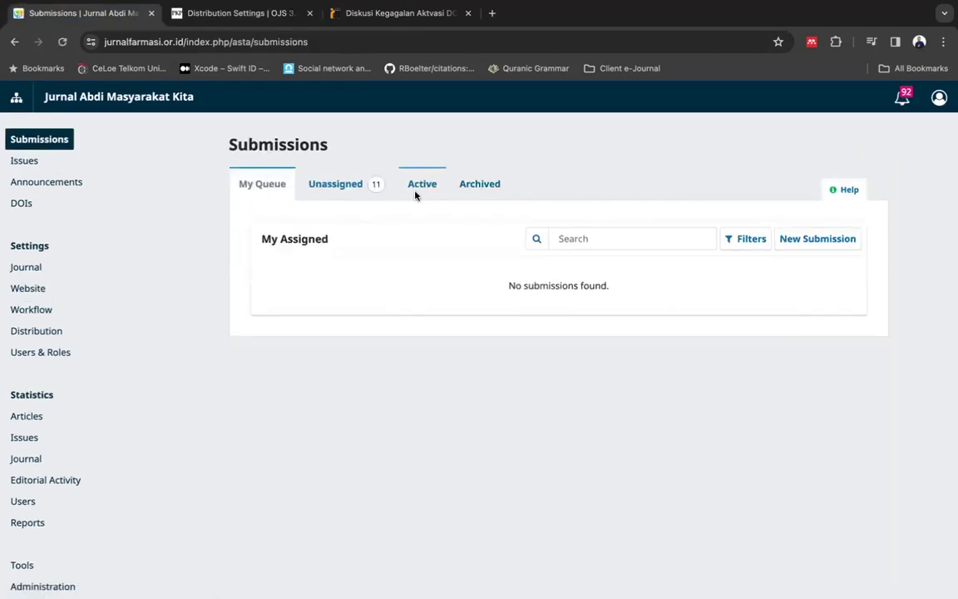
Step: Open archived submission 428 about making liquid dish soap and view its publication details
{"action": "left_click", "coordinate": [474, 186]}
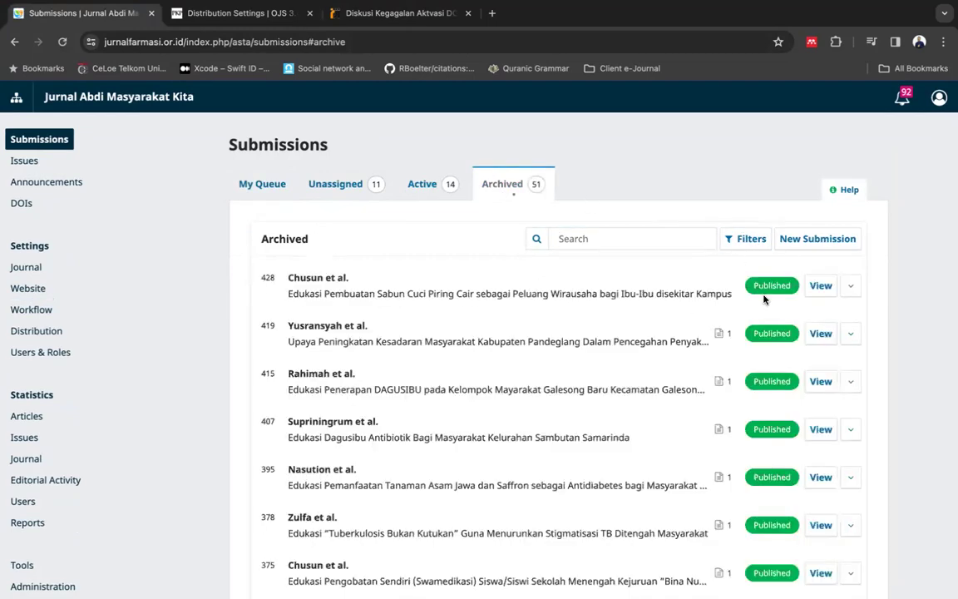
{"action": "left_click", "coordinate": [820, 288]}
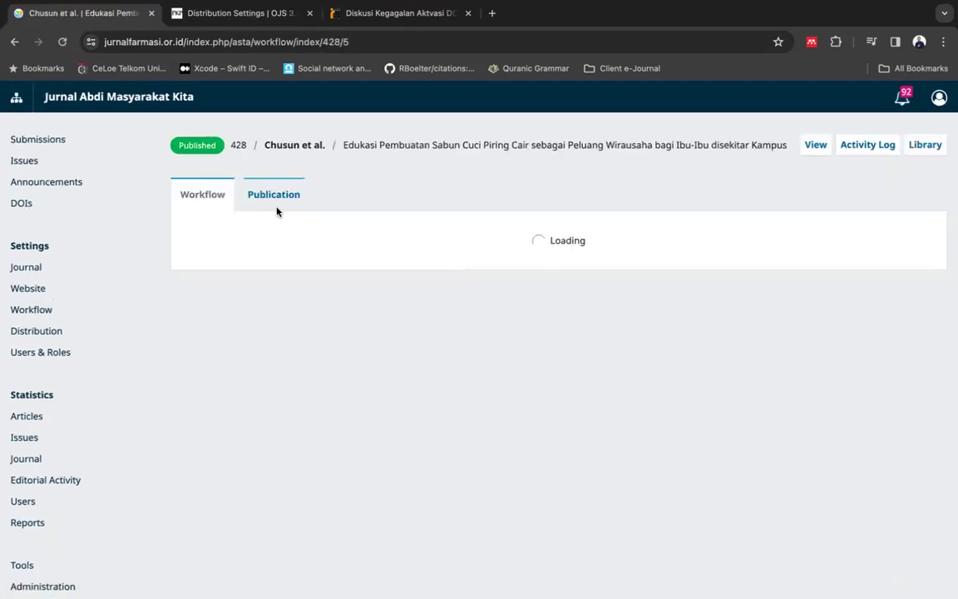
{"action": "left_click", "coordinate": [270, 200]}
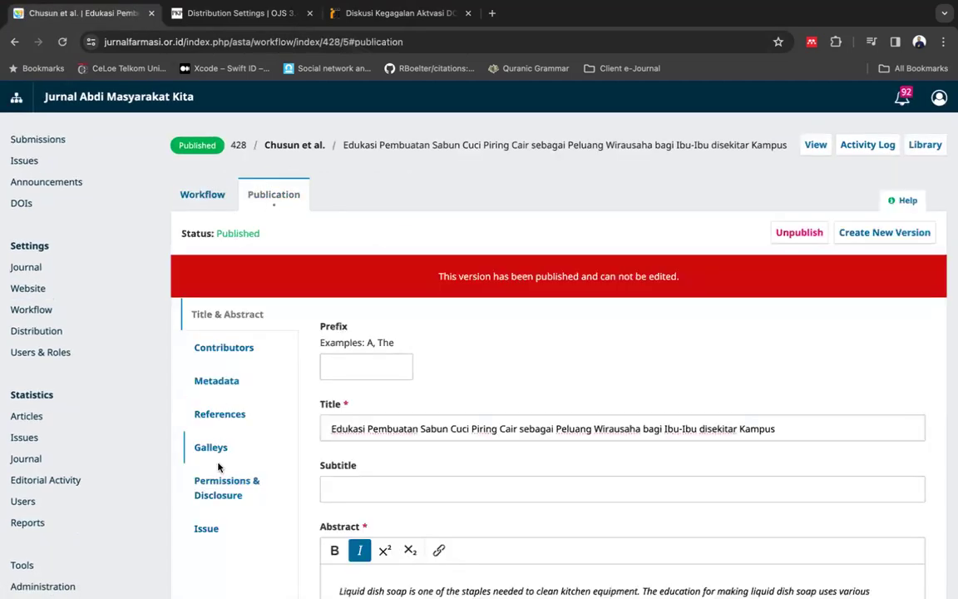
{"action": "scroll", "coordinate": [223, 374], "scroll_direction": "down", "scroll_amount": 2}
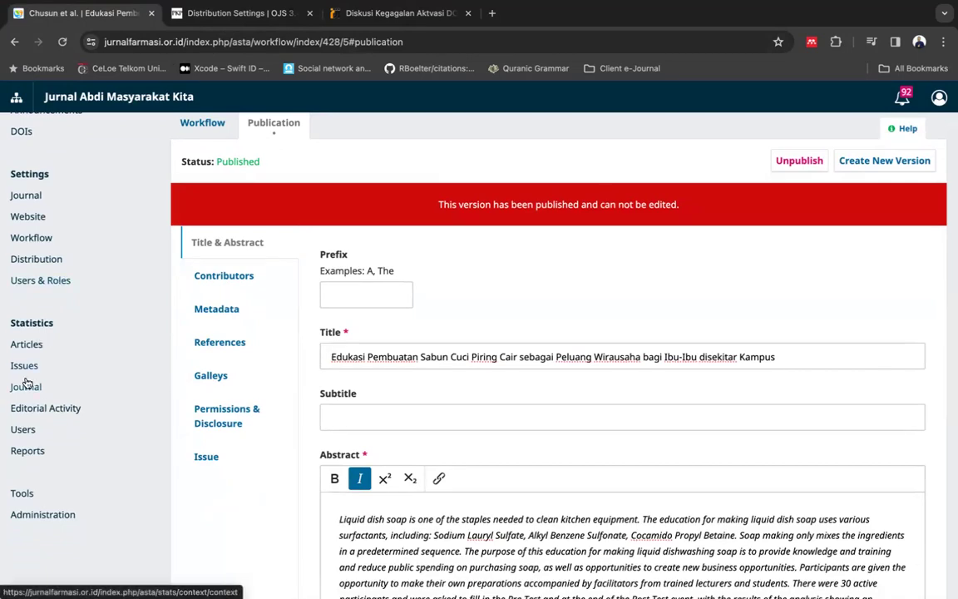
Step: Review Jurnal Abdi Masyarakat Kita's DOI setup in the distribution settings, covering items with DOIs, prefix, automatic assignment and DOI format
{"action": "left_click", "coordinate": [28, 262]}
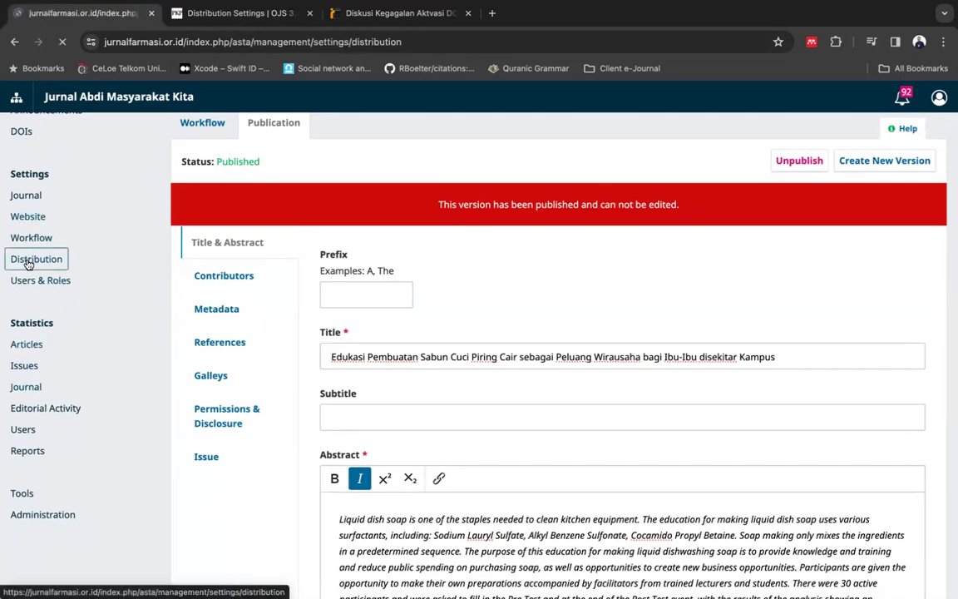
{"action": "left_click", "coordinate": [301, 183]}
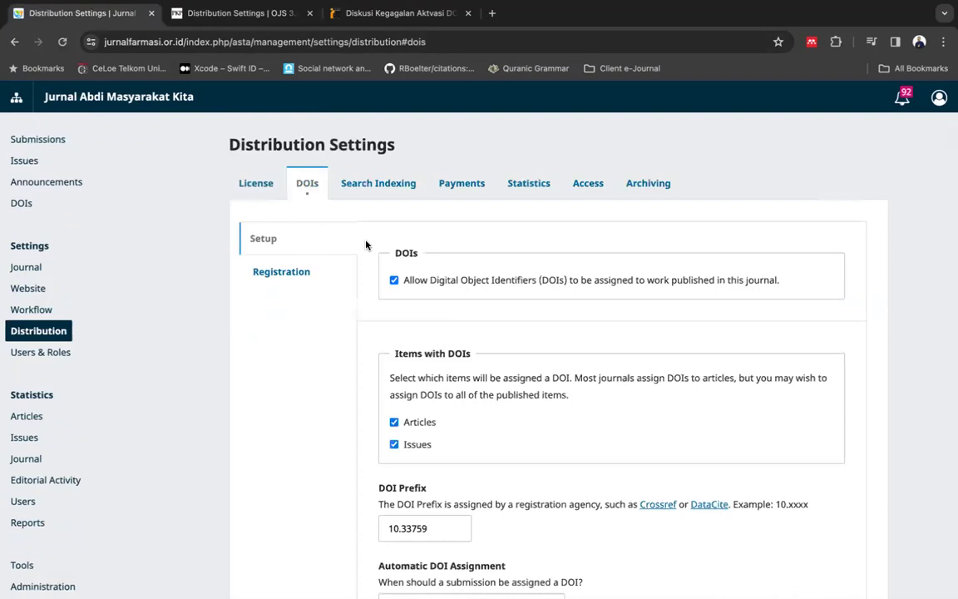
{"action": "scroll", "coordinate": [489, 367], "scroll_direction": "down", "scroll_amount": 5}
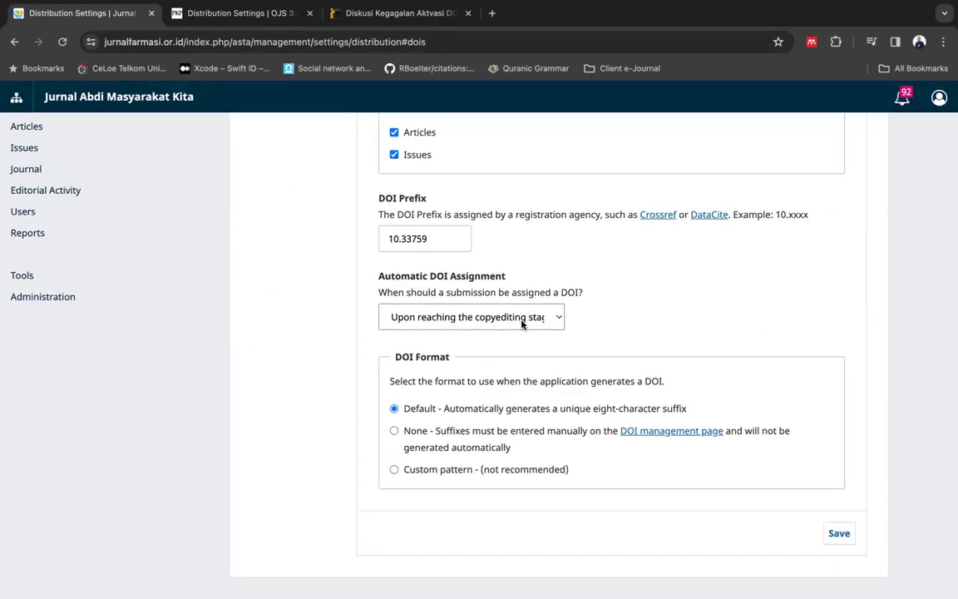
{"action": "scroll", "coordinate": [499, 325], "scroll_direction": "up", "scroll_amount": 3}
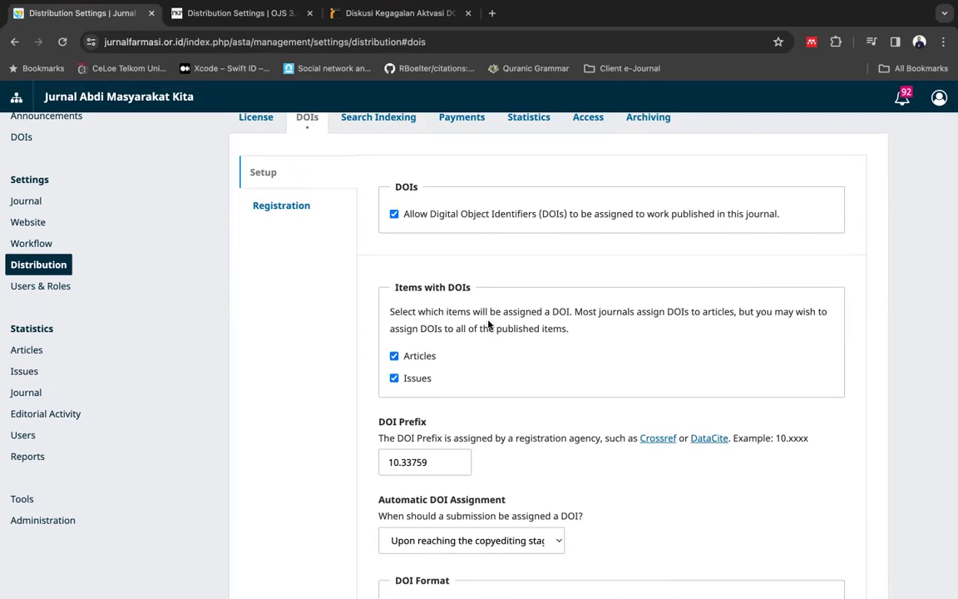
{"action": "scroll", "coordinate": [489, 324], "scroll_direction": "down", "scroll_amount": 2}
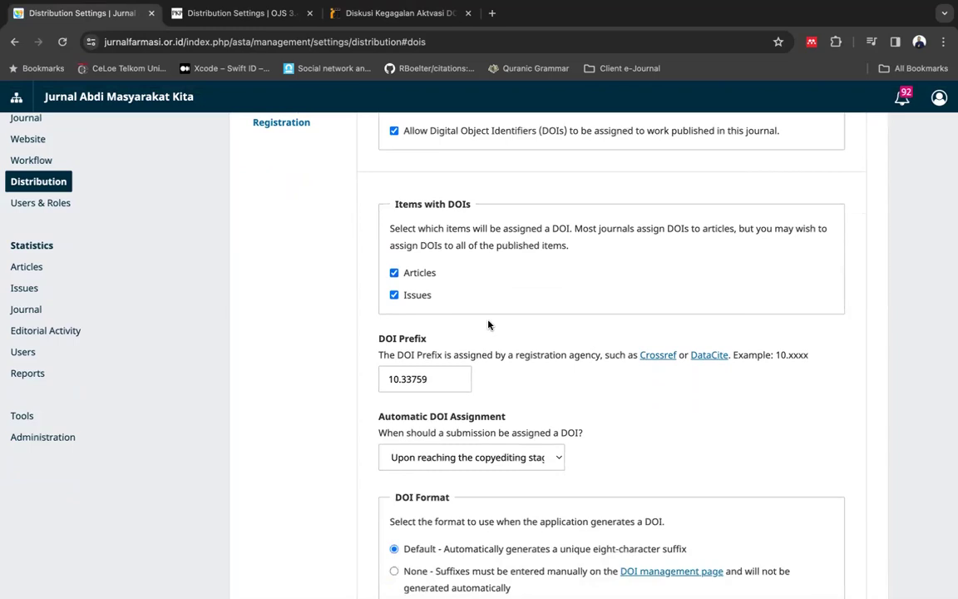
{"action": "scroll", "coordinate": [488, 324], "scroll_direction": "down", "scroll_amount": 3}
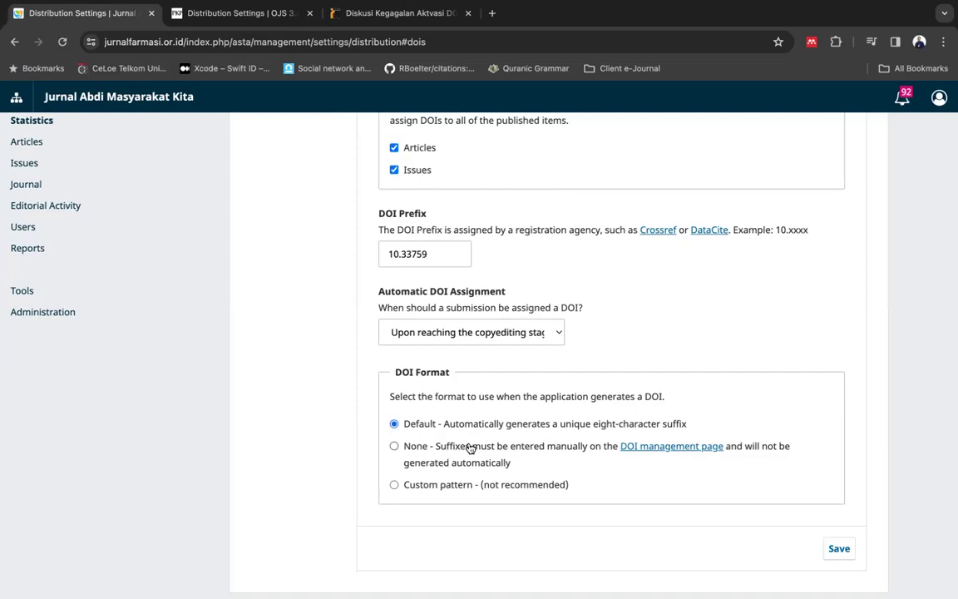
{"action": "scroll", "coordinate": [465, 450], "scroll_direction": "up", "scroll_amount": 5}
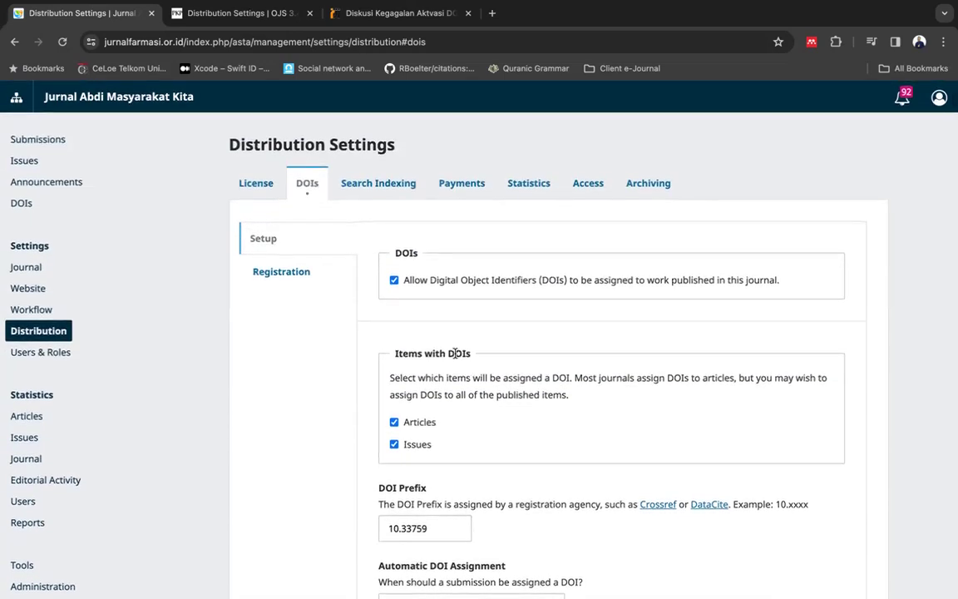
Step: Examine the DOI registration settings, covering the registration agency, automatic deposit, Crossref depositor details, credentials and testing option
{"action": "left_click", "coordinate": [272, 274]}
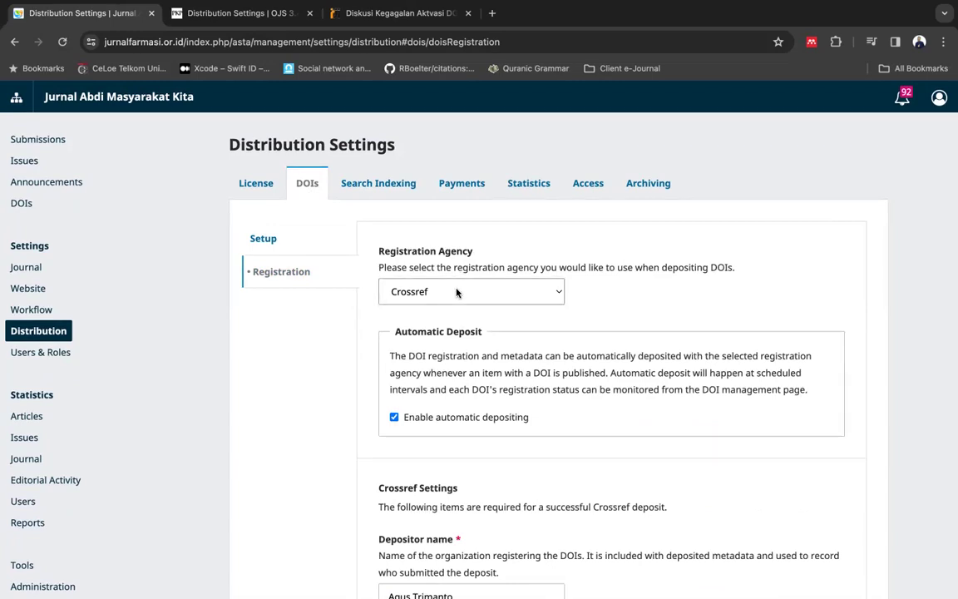
{"action": "scroll", "coordinate": [456, 292], "scroll_direction": "down", "scroll_amount": 3}
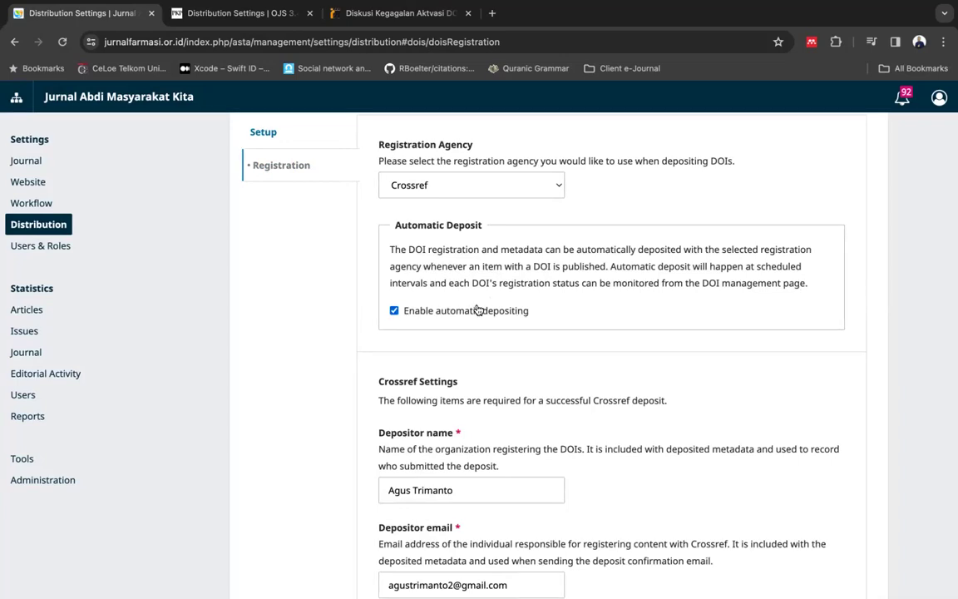
{"action": "scroll", "coordinate": [483, 303], "scroll_direction": "down", "scroll_amount": 3}
{"action": "scroll", "coordinate": [484, 301], "scroll_direction": "down", "scroll_amount": 1}
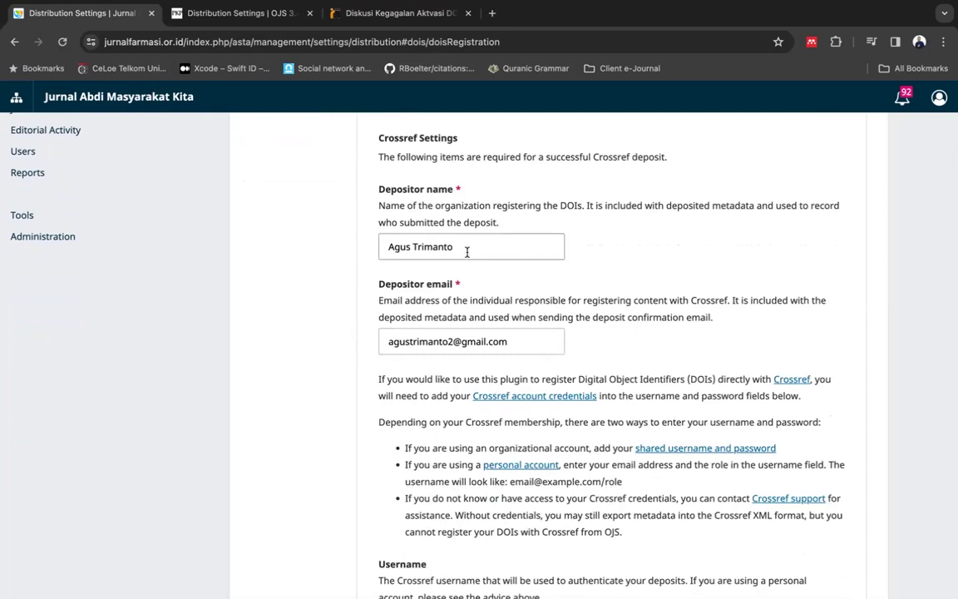
{"action": "scroll", "coordinate": [468, 252], "scroll_direction": "down", "scroll_amount": 1}
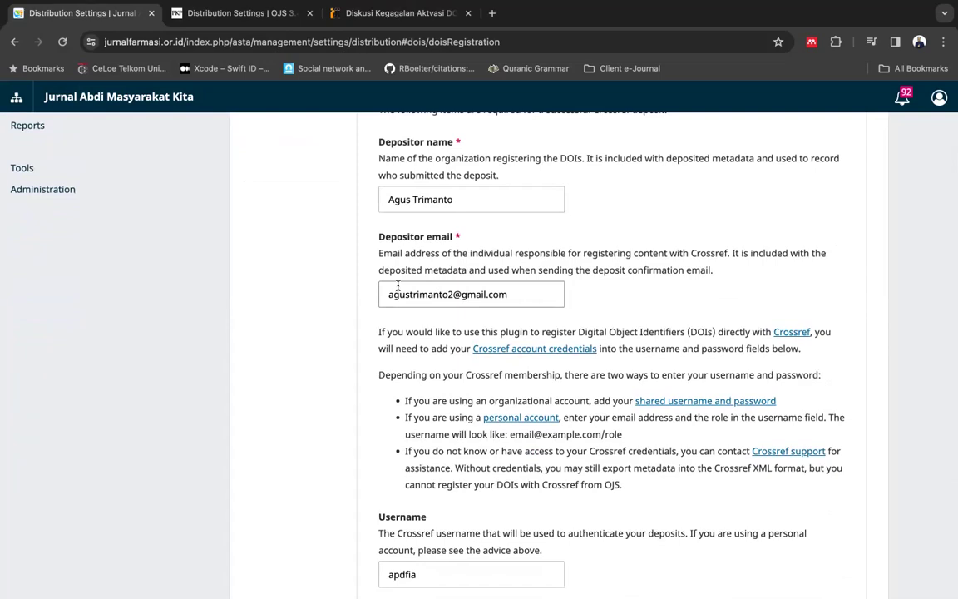
{"action": "scroll", "coordinate": [397, 285], "scroll_direction": "down", "scroll_amount": 5}
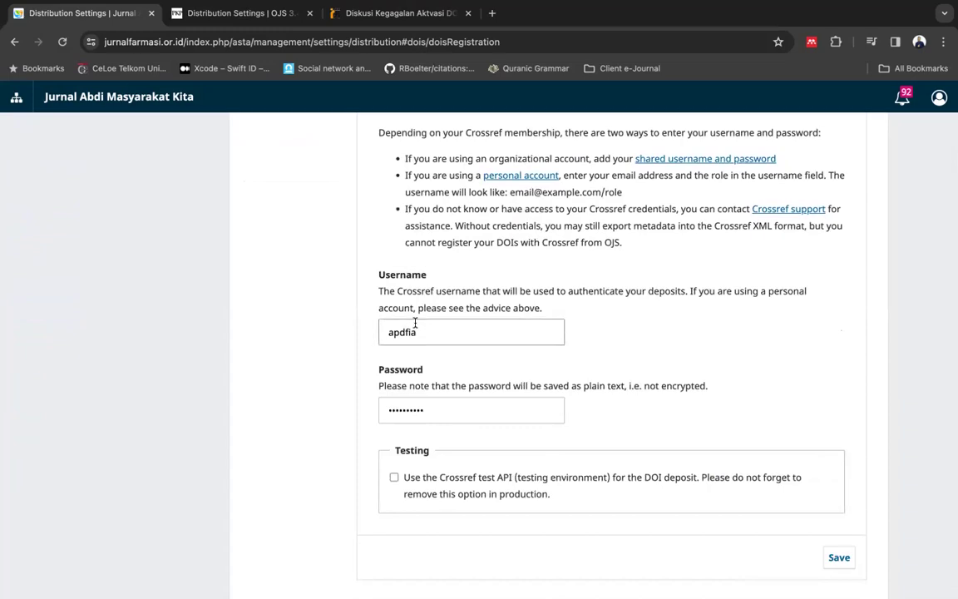
{"action": "scroll", "coordinate": [409, 358], "scroll_direction": "down", "scroll_amount": 1}
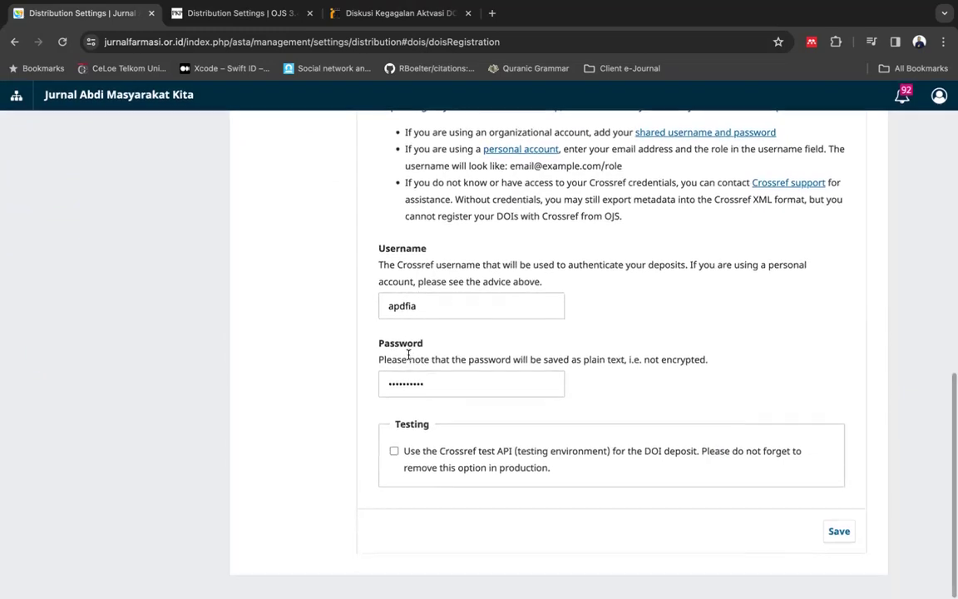
{"action": "scroll", "coordinate": [441, 375], "scroll_direction": "up", "scroll_amount": 10}
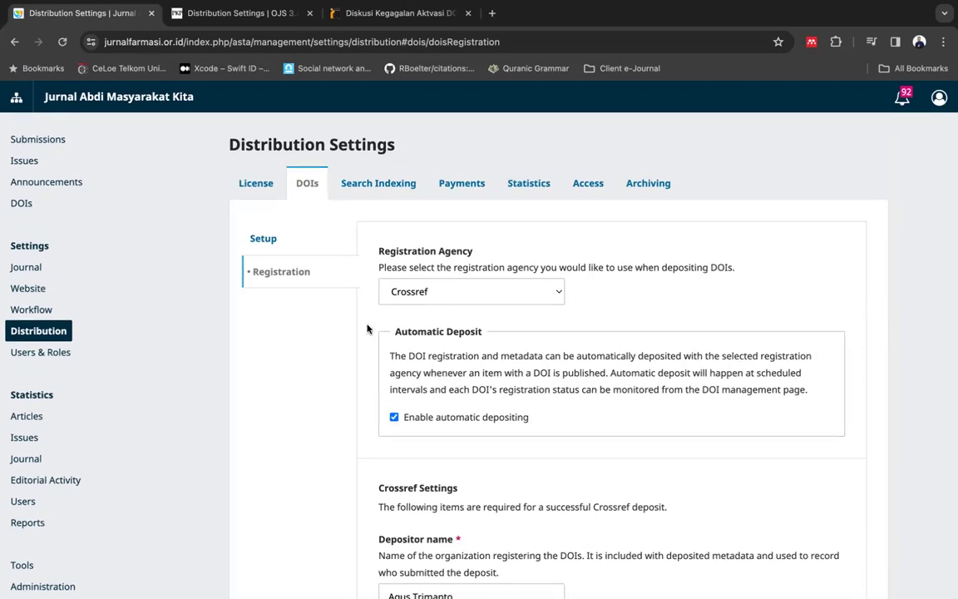
Step: Check the Crossref Manager Plugin's activation among the journal's installed plugins in the website settings
{"action": "left_click", "coordinate": [20, 289]}
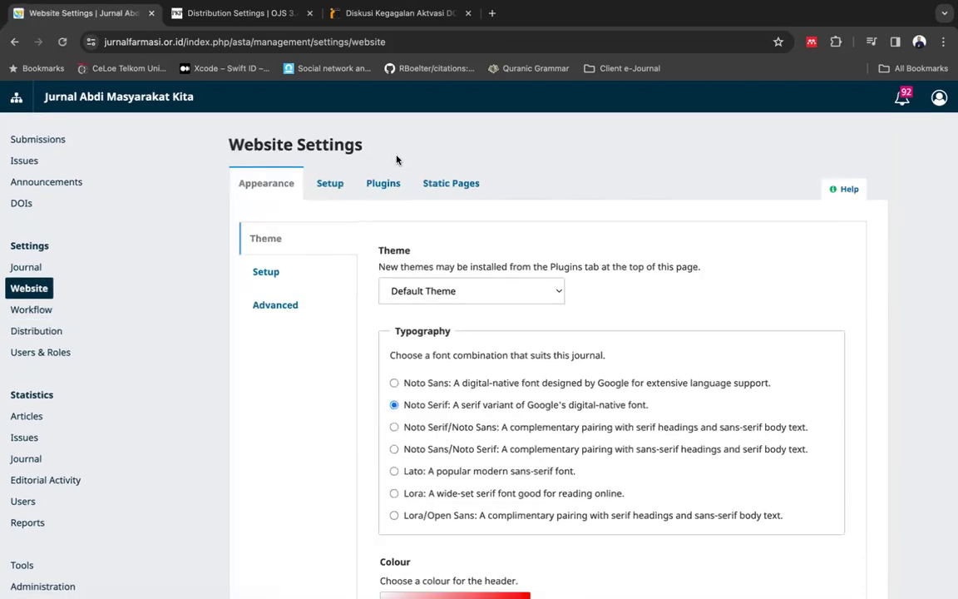
{"action": "left_click", "coordinate": [378, 186]}
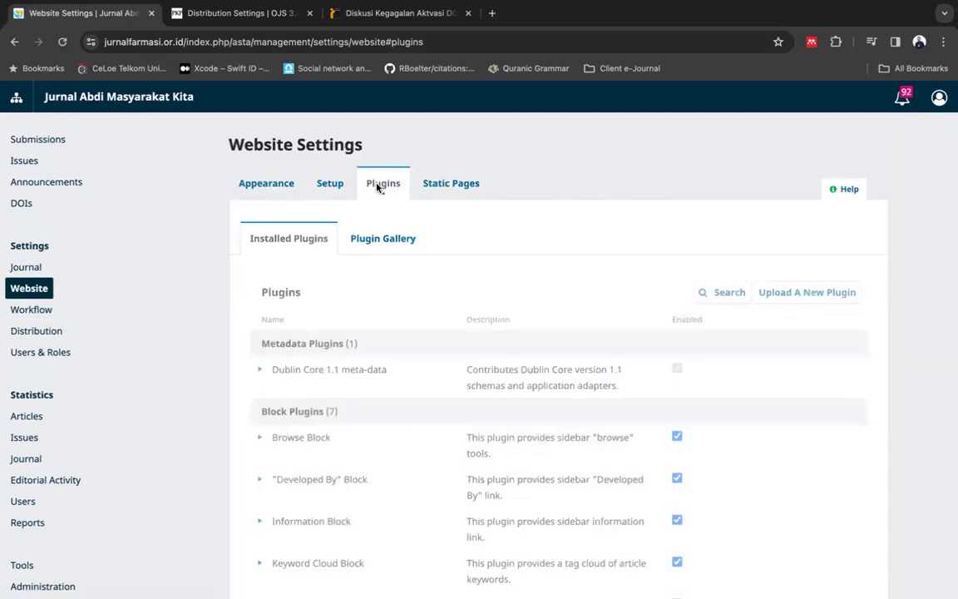
{"action": "scroll", "coordinate": [385, 310], "scroll_direction": "down", "scroll_amount": 9}
{"action": "scroll", "coordinate": [385, 310], "scroll_direction": "down", "scroll_amount": 2}
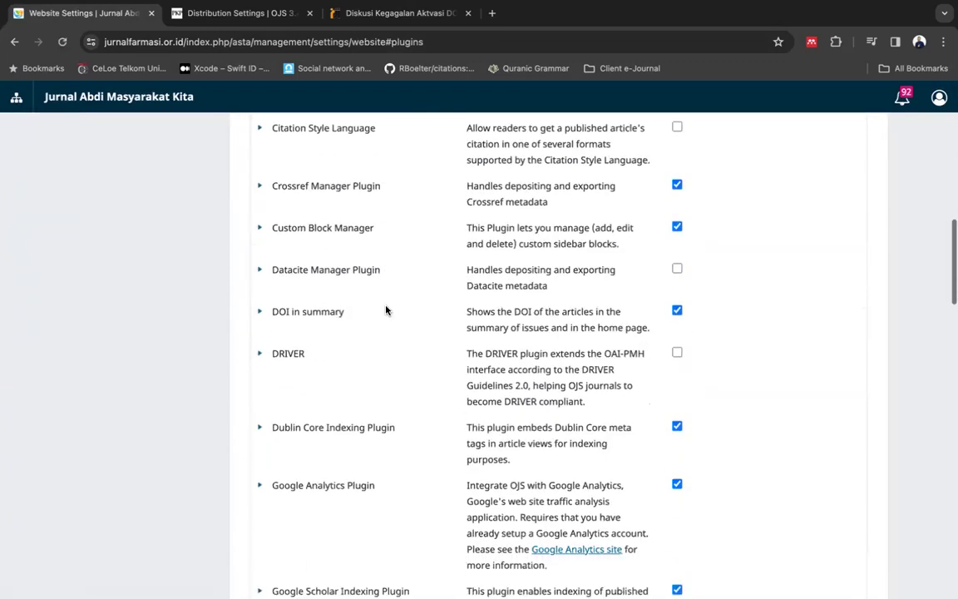
{"action": "scroll", "coordinate": [352, 395], "scroll_direction": "up", "scroll_amount": 11}
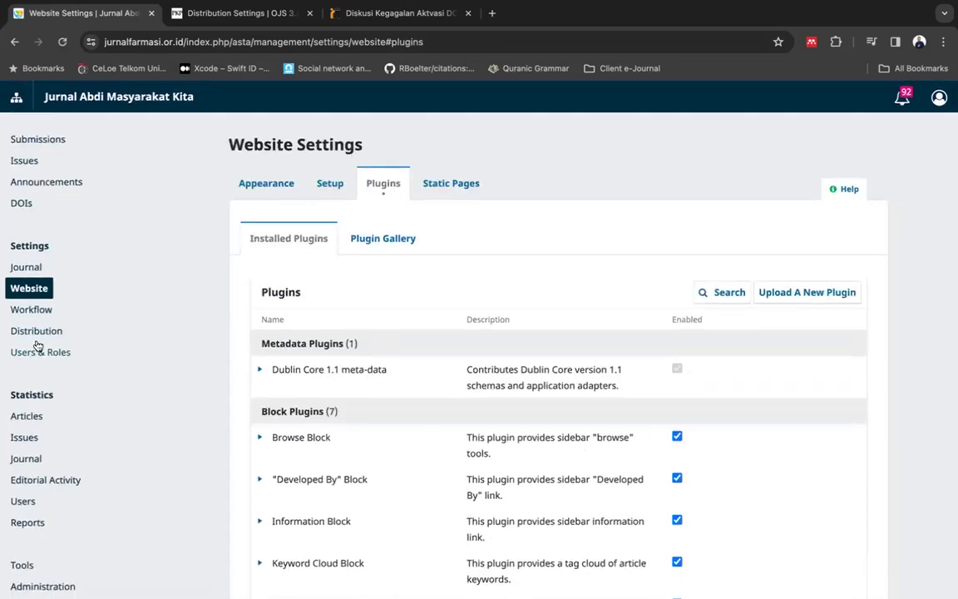
Step: Return to the distribution settings and recheck the DOI setup, from DOI permission through to DOI format
{"action": "left_click", "coordinate": [37, 340]}
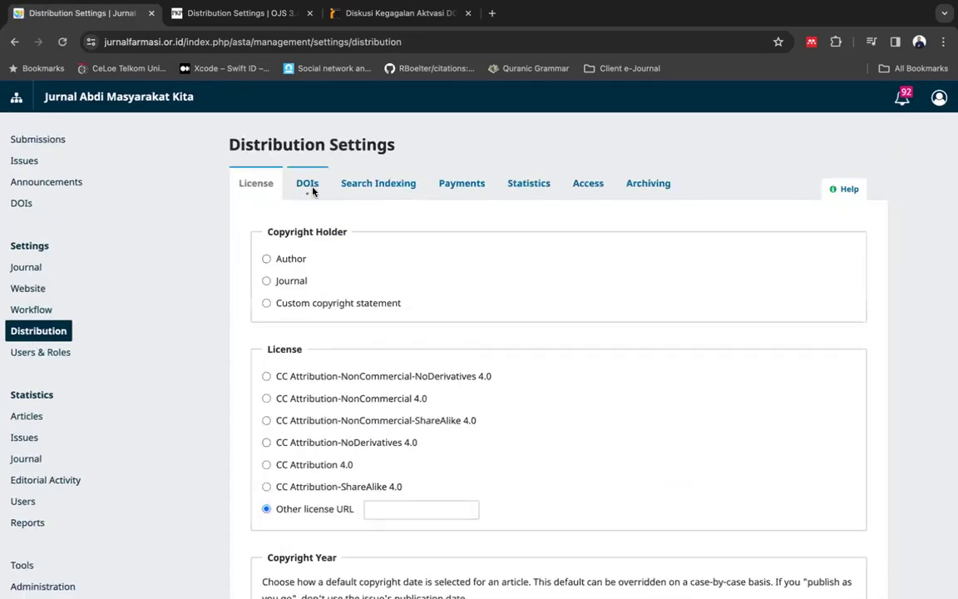
{"action": "left_click", "coordinate": [312, 190]}
{"action": "scroll", "coordinate": [489, 280], "scroll_direction": "down", "scroll_amount": 3}
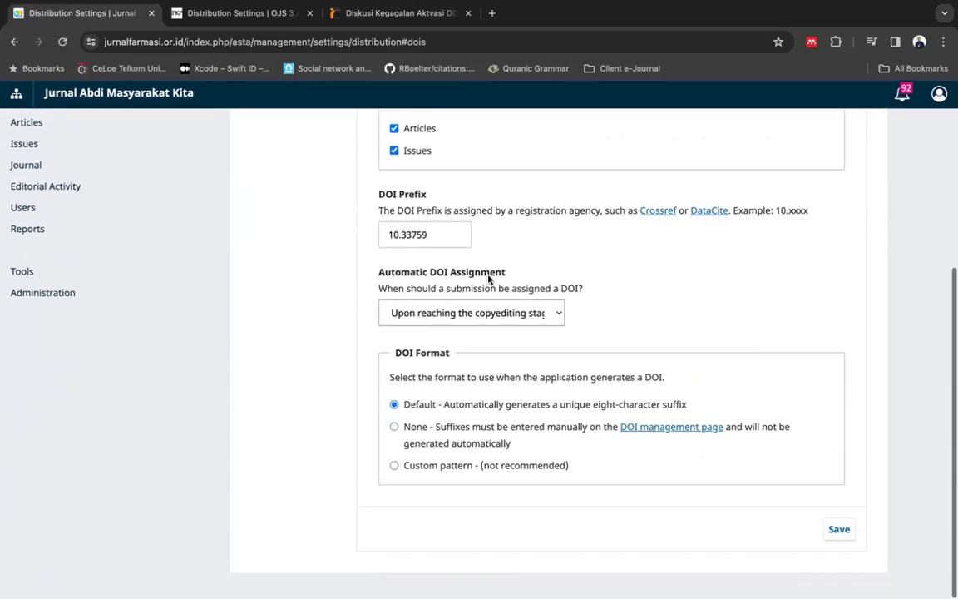
{"action": "scroll", "coordinate": [489, 280], "scroll_direction": "up", "scroll_amount": 1}
{"action": "scroll", "coordinate": [489, 280], "scroll_direction": "up", "scroll_amount": 3}
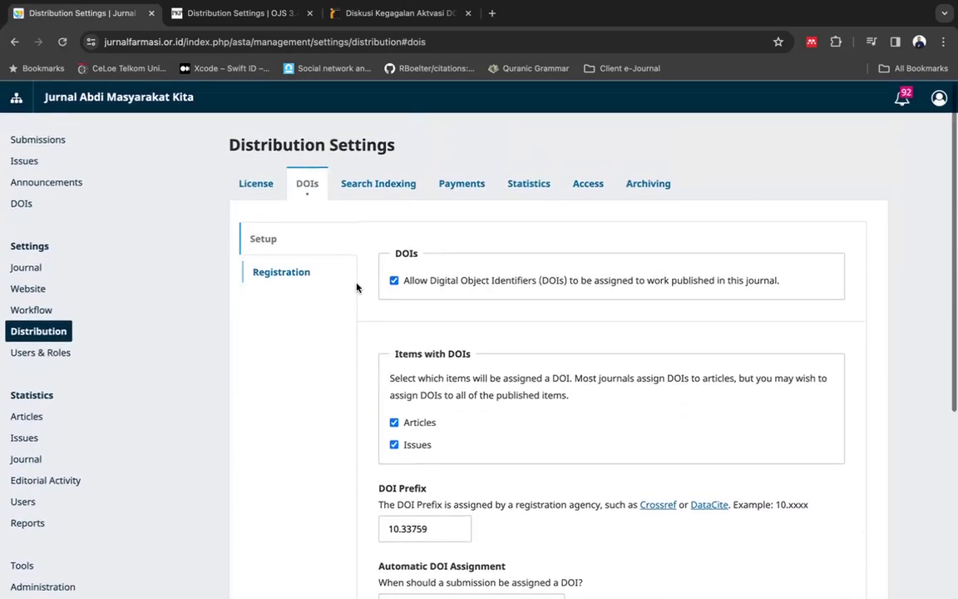
Step: Recheck the Crossref registration settings down to the account credentials and the test API option
{"action": "left_click", "coordinate": [276, 272]}
{"action": "scroll", "coordinate": [489, 310], "scroll_direction": "down", "scroll_amount": 8}
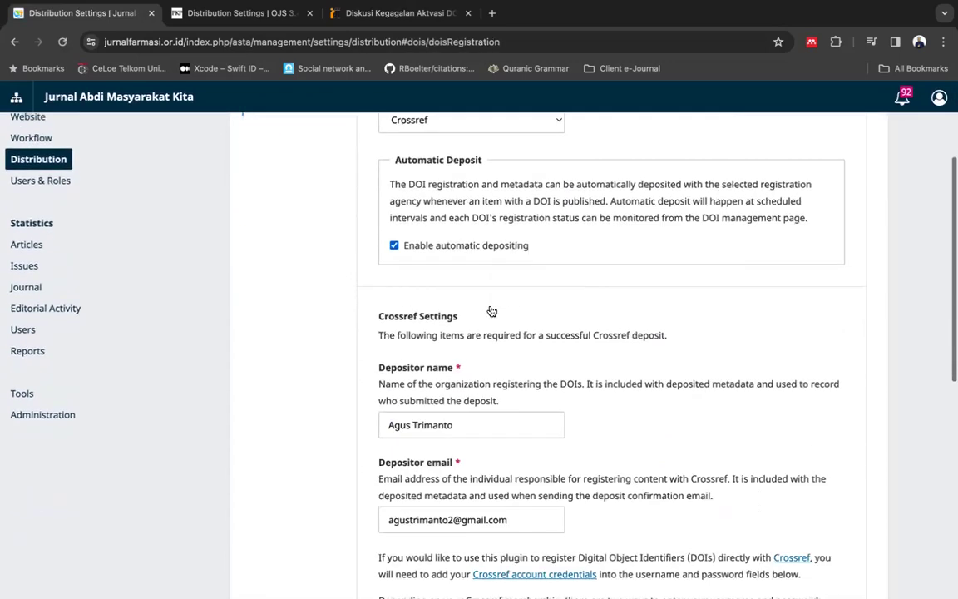
{"action": "scroll", "coordinate": [489, 305], "scroll_direction": "down", "scroll_amount": 1}
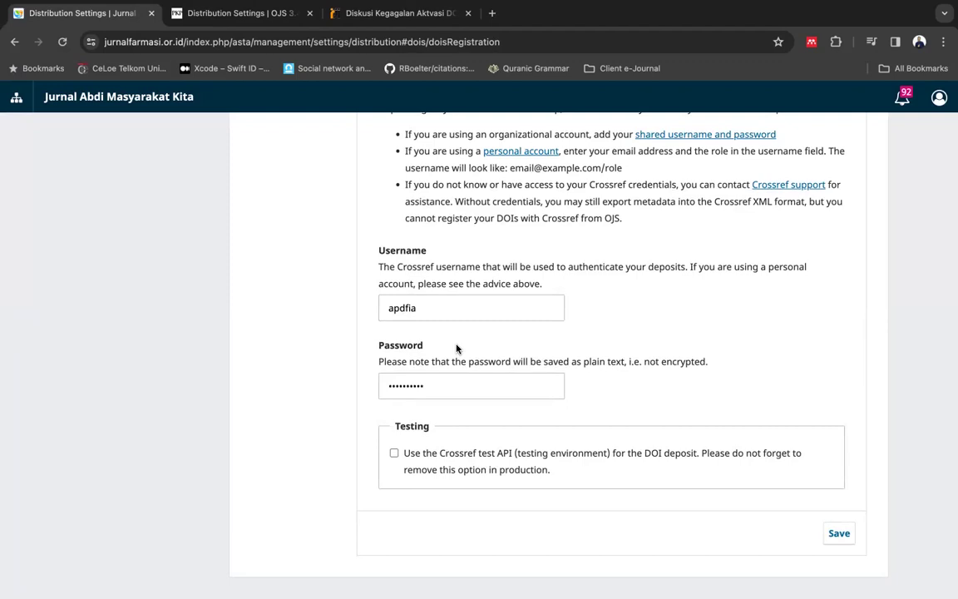
{"action": "scroll", "coordinate": [456, 349], "scroll_direction": "up", "scroll_amount": 10}
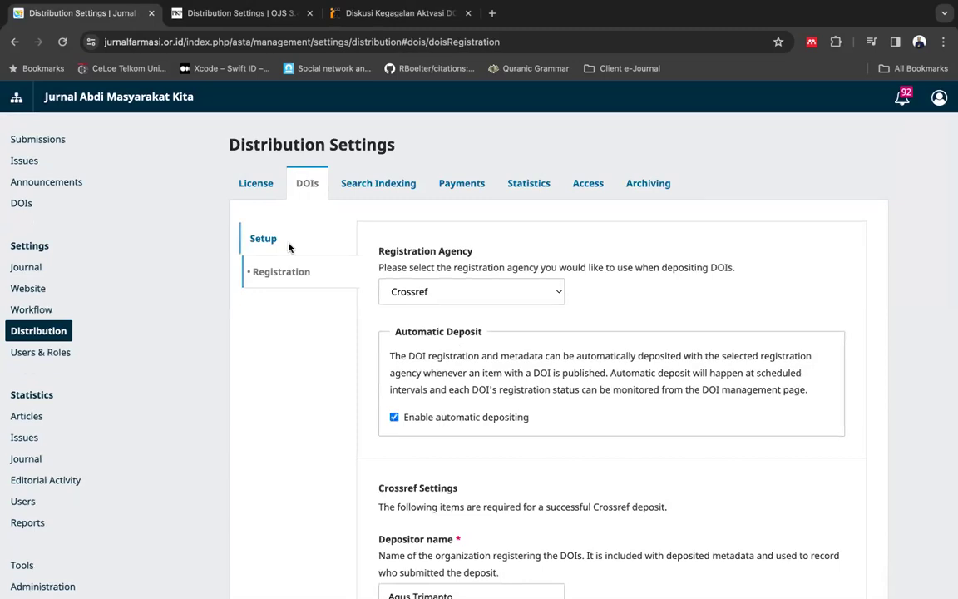
Step: Compare the article DOI management lists of Jurnal Abdi Masyarakat Kita and the OJS 3.4 Testdrive Journal
{"action": "left_click", "coordinate": [20, 206]}
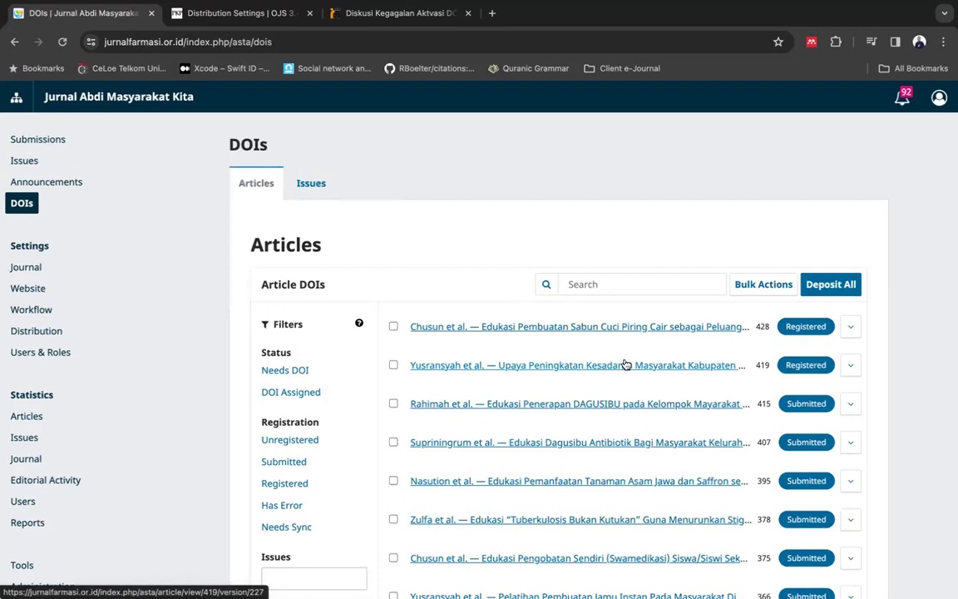
{"action": "scroll", "coordinate": [623, 391], "scroll_direction": "down", "scroll_amount": 2}
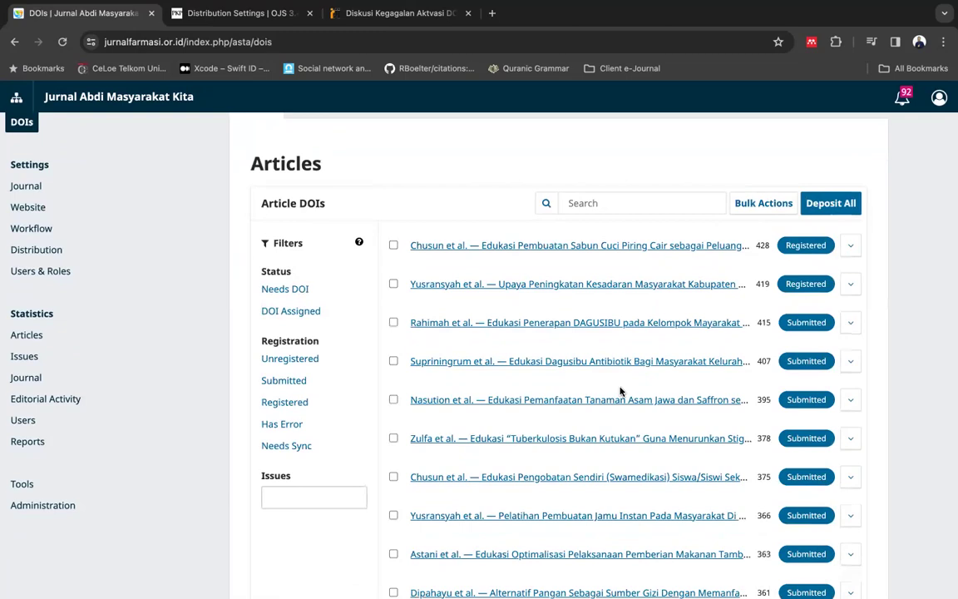
{"action": "left_click", "coordinate": [237, 14]}
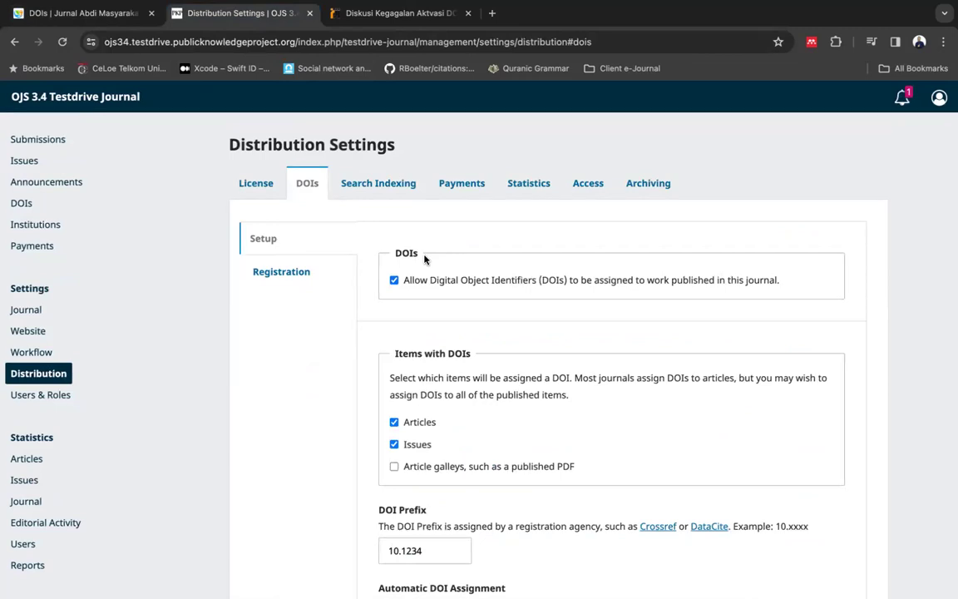
{"action": "left_click", "coordinate": [23, 205]}
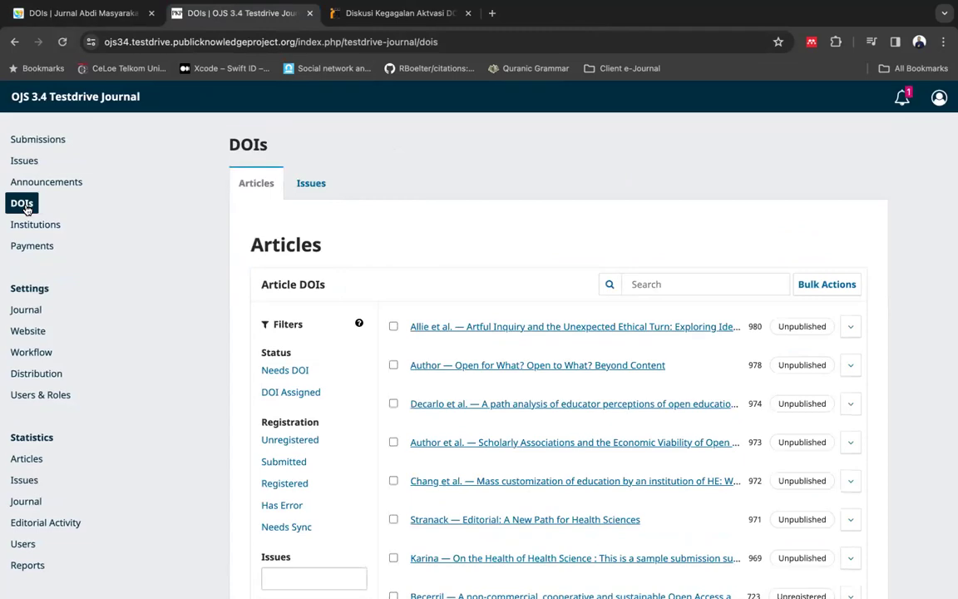
{"action": "scroll", "coordinate": [25, 209], "scroll_direction": "down", "scroll_amount": 4}
{"action": "scroll", "coordinate": [26, 210], "scroll_direction": "up", "scroll_amount": 3}
{"action": "scroll", "coordinate": [26, 210], "scroll_direction": "up", "scroll_amount": 2}
Step: Switch back to Jurnal Abdi Masyarakat Kita's DOI list and open article 428's public page in a new browser tab
{"action": "left_click", "coordinate": [86, 14]}
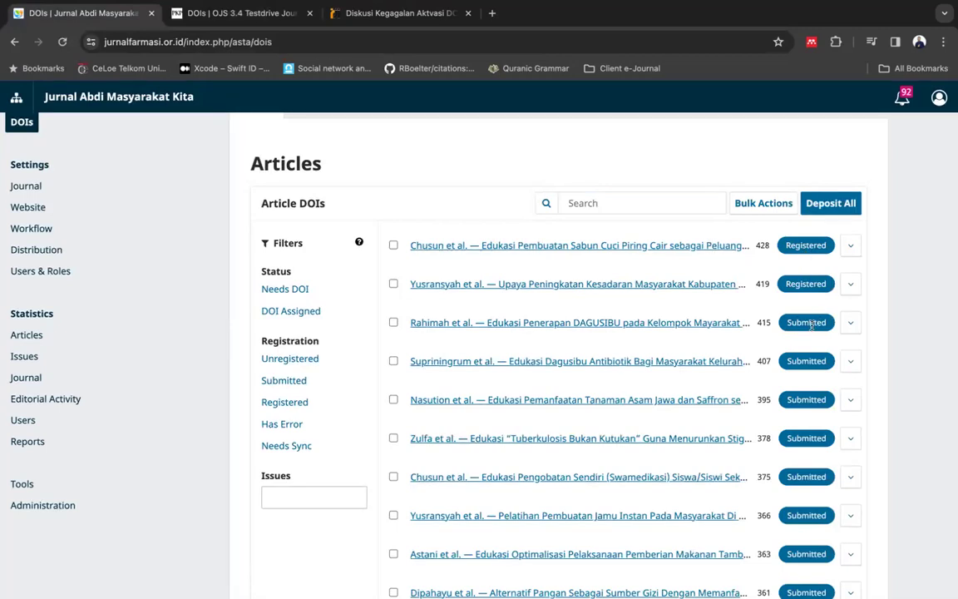
{"action": "right_click", "coordinate": [487, 247]}
{"action": "left_click", "coordinate": [492, 250]}
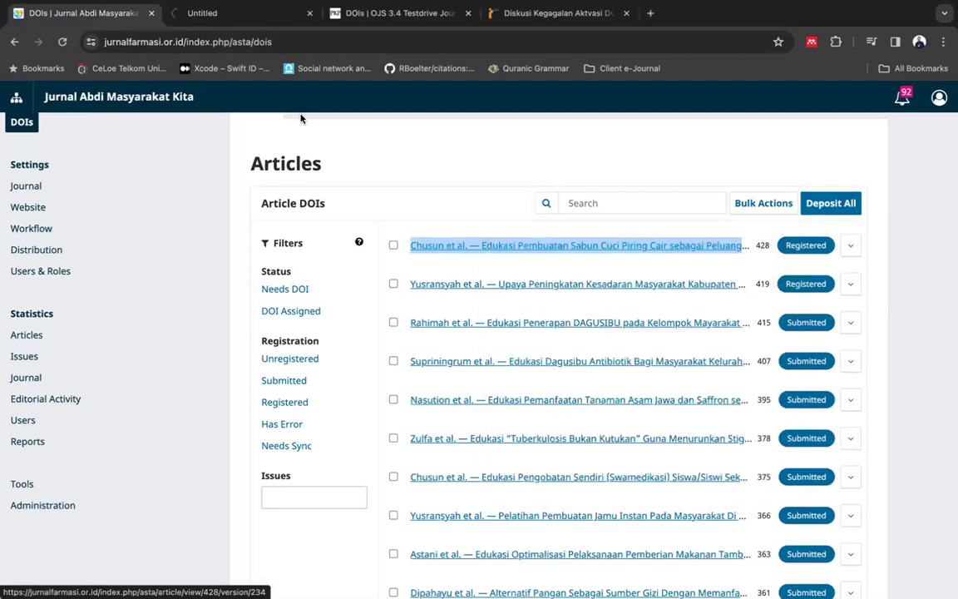
{"action": "left_click", "coordinate": [220, 15]}
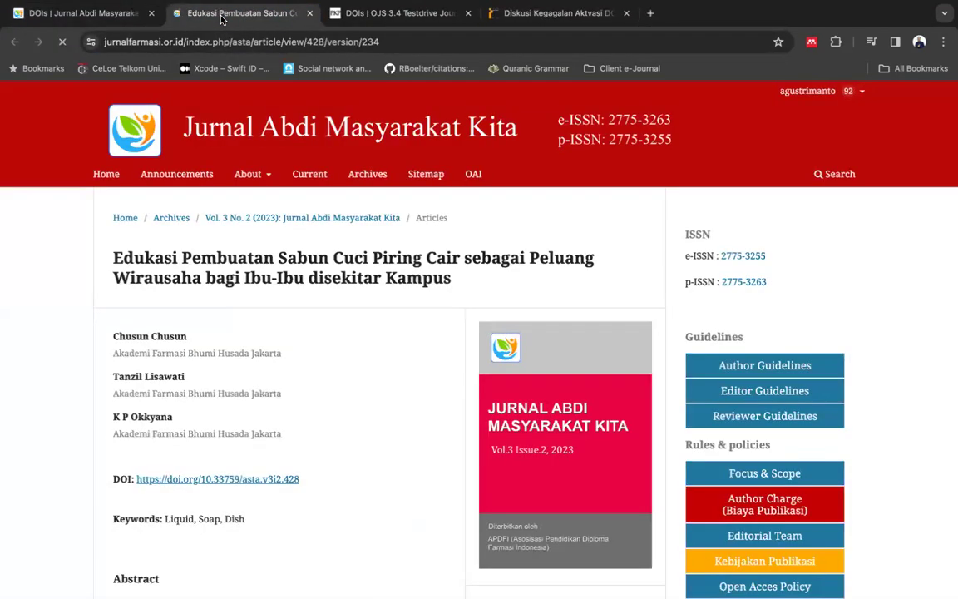
Step: Open article 415's public page from the DOI list in a new browser tab, test its DOI link, and close that tab
{"action": "scroll", "coordinate": [235, 258], "scroll_direction": "down", "scroll_amount": 2}
{"action": "left_click", "coordinate": [79, 13]}
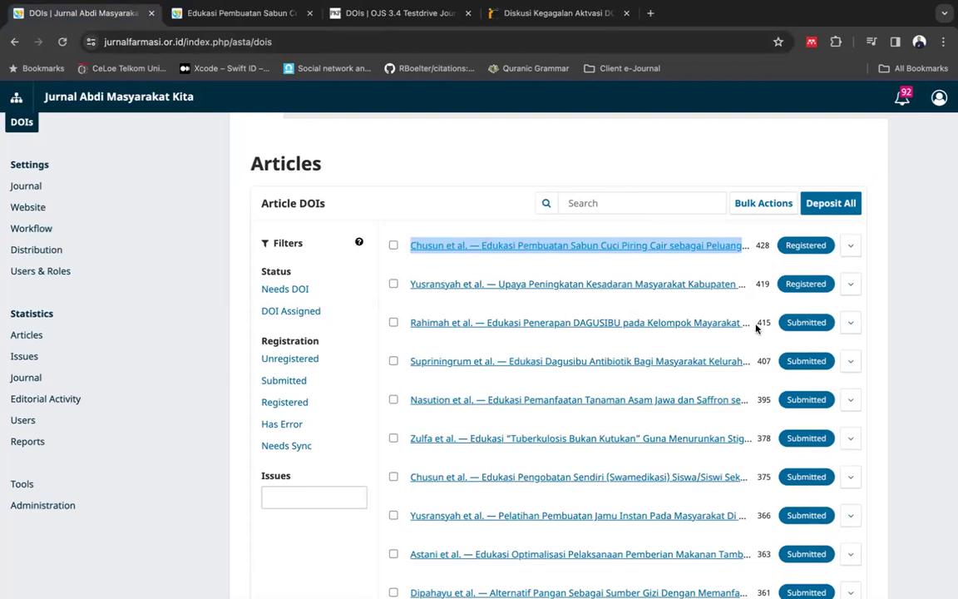
{"action": "right_click", "coordinate": [592, 330]}
{"action": "left_click", "coordinate": [611, 334]}
{"action": "left_click", "coordinate": [374, 16]}
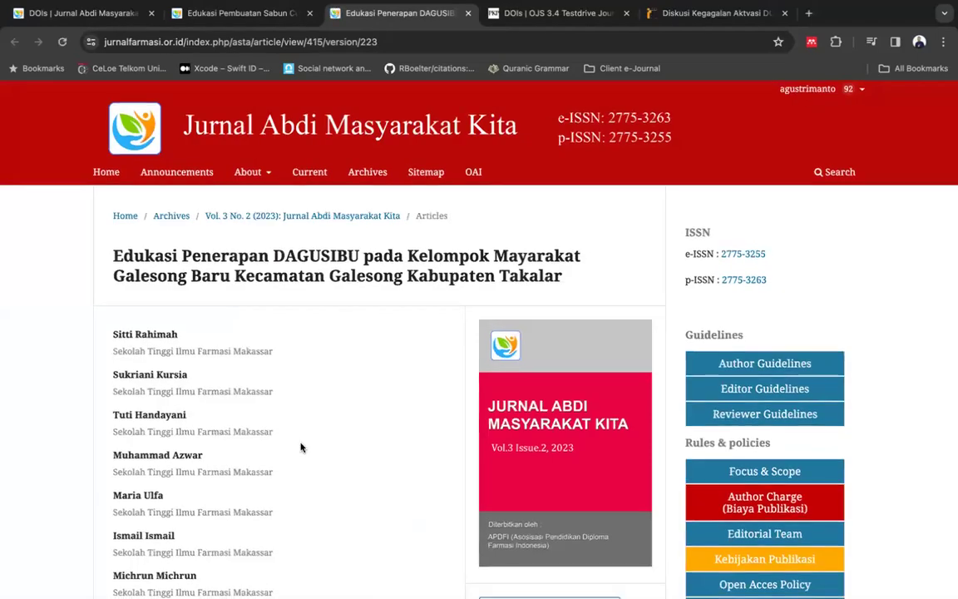
{"action": "scroll", "coordinate": [300, 450], "scroll_direction": "down", "scroll_amount": 5}
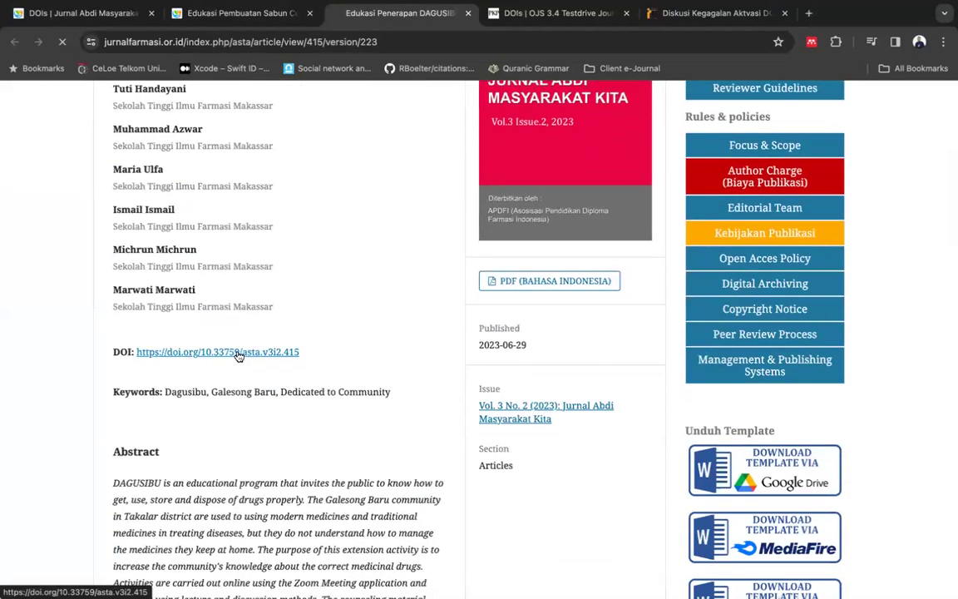
{"action": "left_click", "coordinate": [238, 355]}
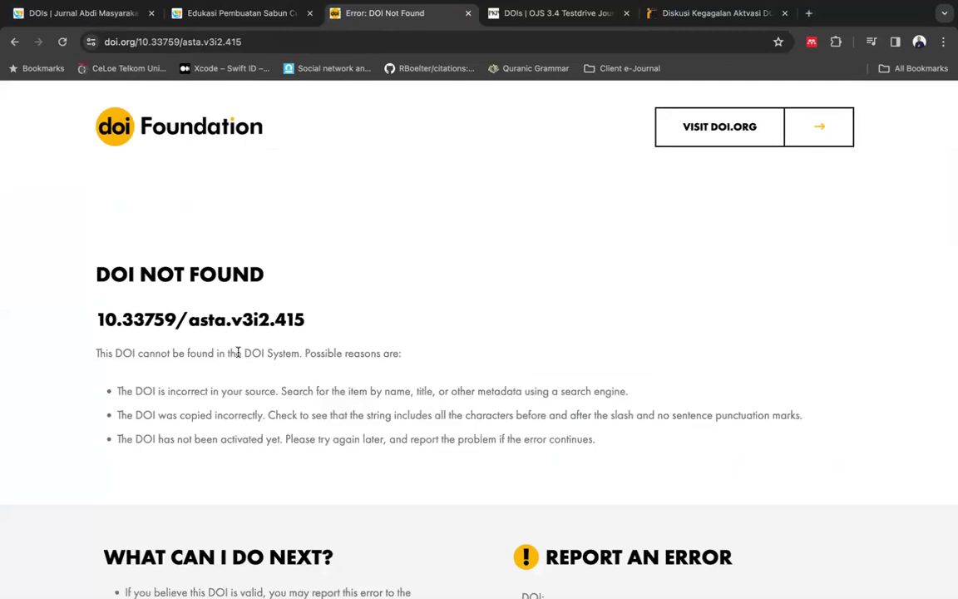
{"action": "left_click", "coordinate": [468, 14]}
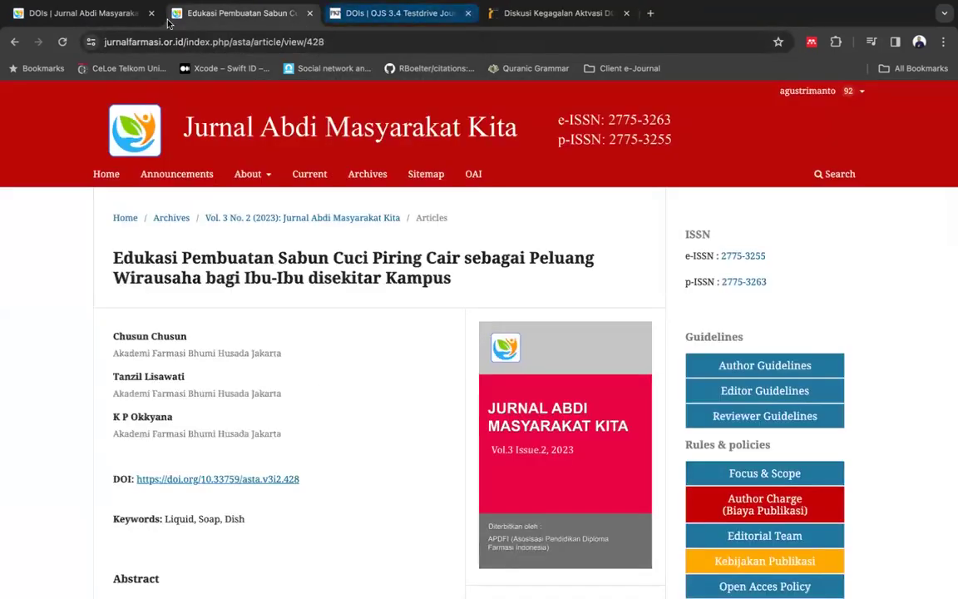
Step: Return to Jurnal Abdi Masyarakat Kita's DOI list and expand article 415 to read its Crossref registration details
{"action": "left_click", "coordinate": [116, 13]}
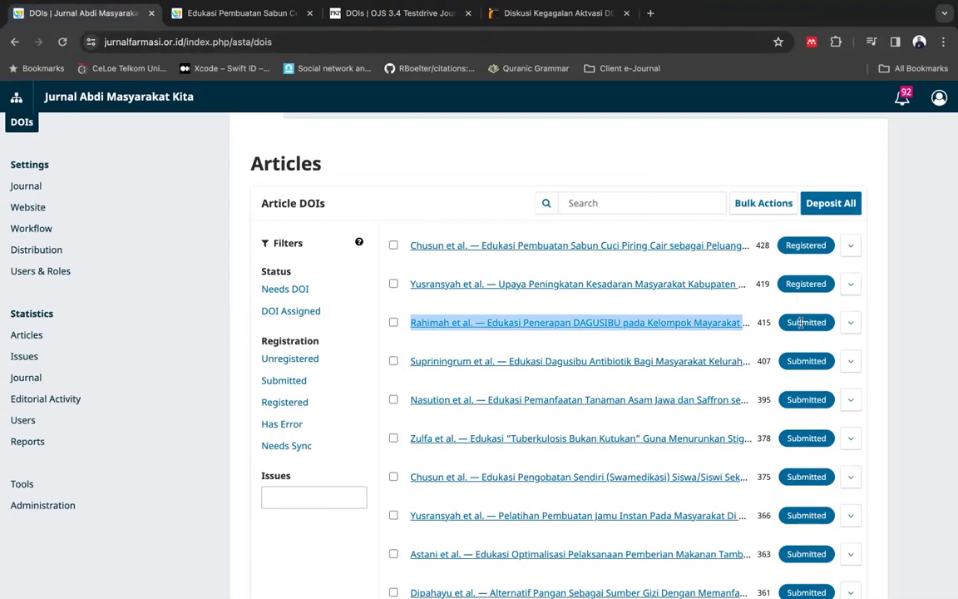
{"action": "left_click", "coordinate": [851, 324]}
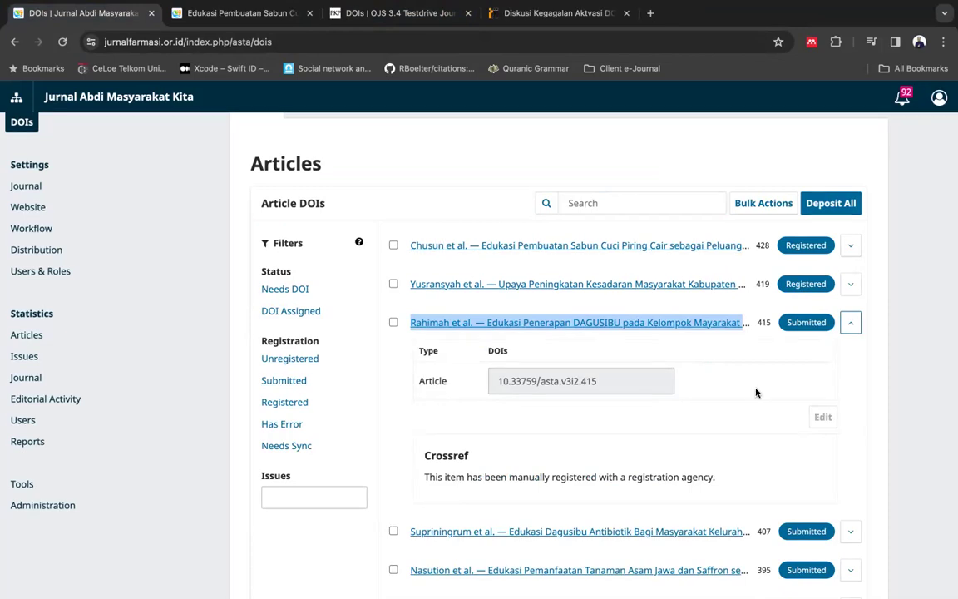
{"action": "left_click", "coordinate": [721, 455]}
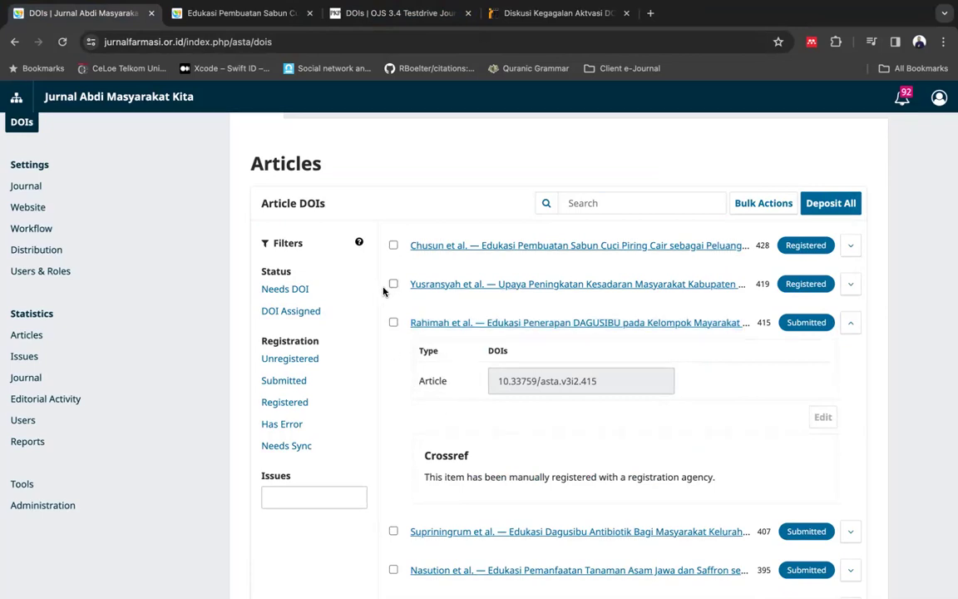
Step: Select article 415 in the article DOI list and review the bulk actions available for it
{"action": "left_click", "coordinate": [393, 322]}
{"action": "left_click", "coordinate": [750, 209]}
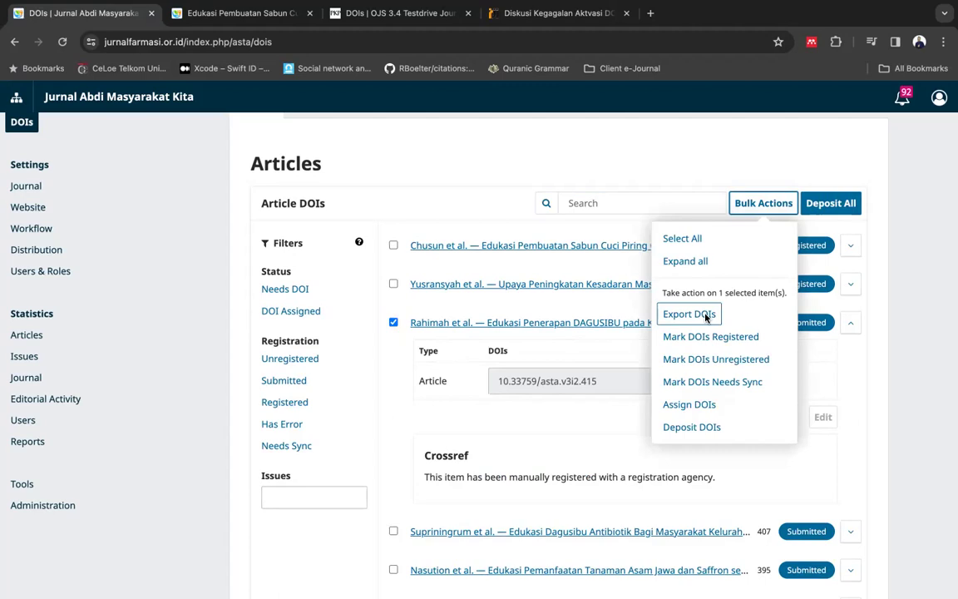
{"action": "left_click", "coordinate": [361, 331]}
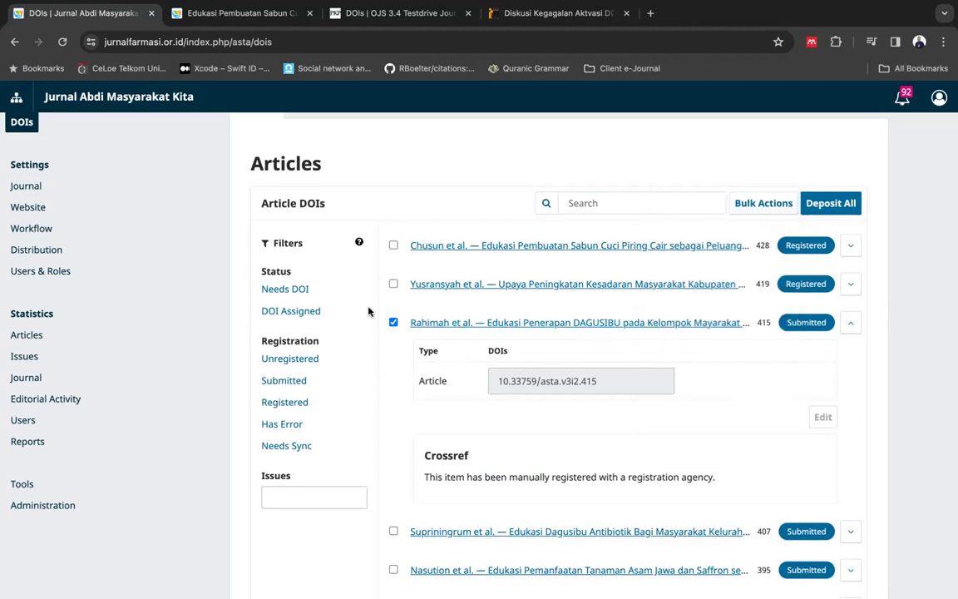
{"action": "scroll", "coordinate": [369, 311], "scroll_direction": "up", "scroll_amount": 2}
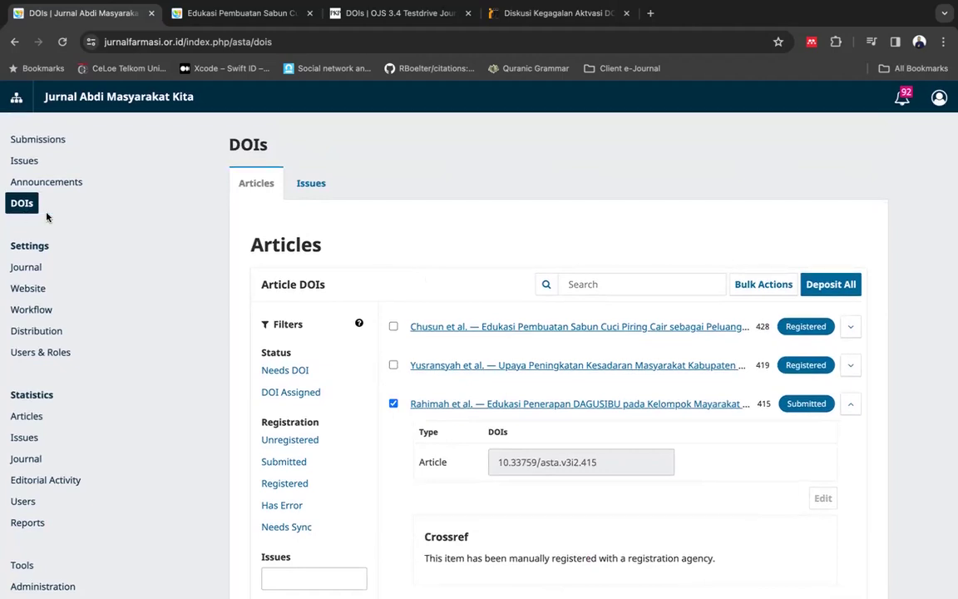
{"action": "scroll", "coordinate": [474, 232], "scroll_direction": "down", "scroll_amount": 1}
{"action": "scroll", "coordinate": [475, 233], "scroll_direction": "down", "scroll_amount": 3}
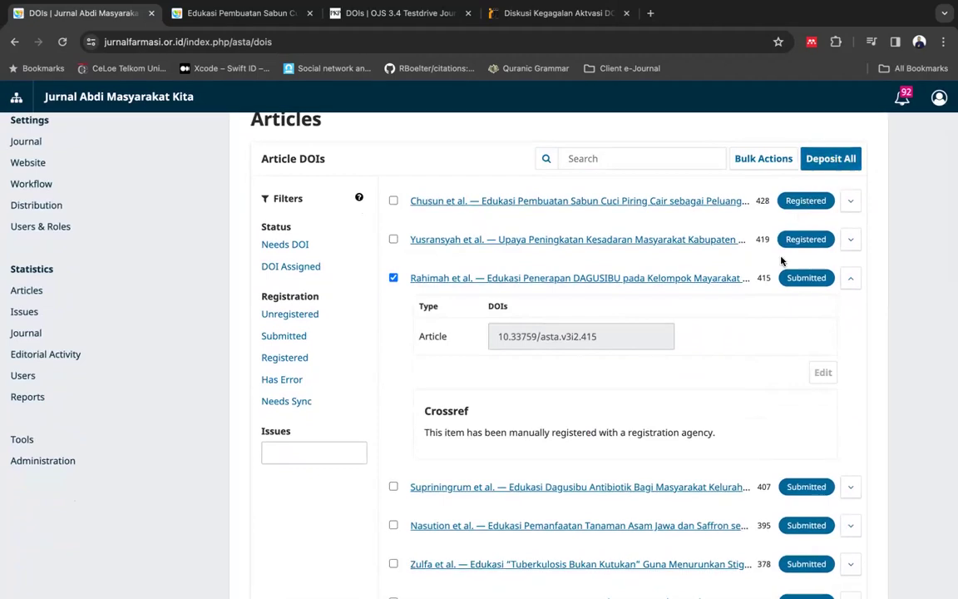
Step: Compare article 428's expanded Crossref details with those of article 415, and collapse article 428's entry
{"action": "left_click", "coordinate": [850, 200]}
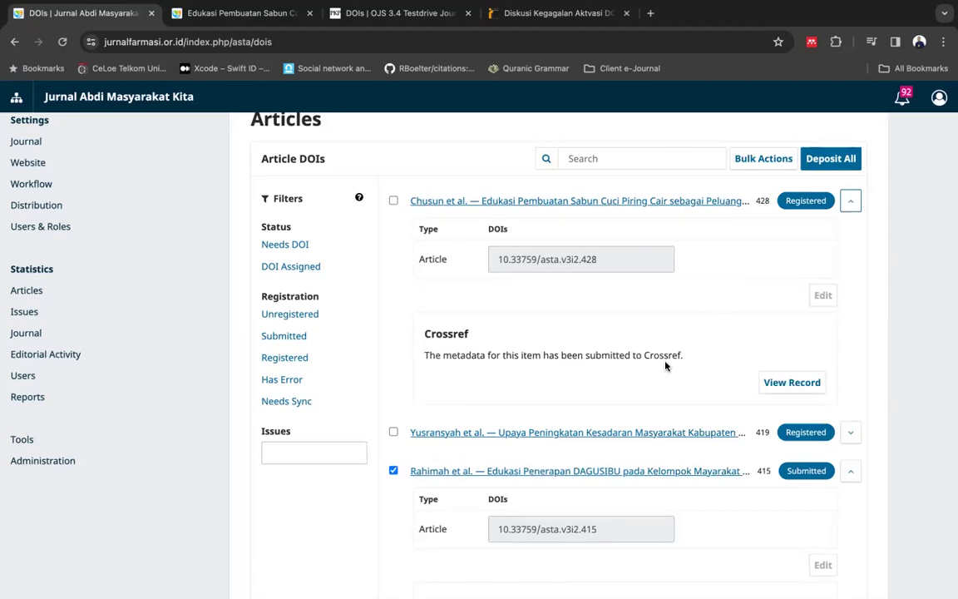
{"action": "scroll", "coordinate": [665, 366], "scroll_direction": "down", "scroll_amount": 5}
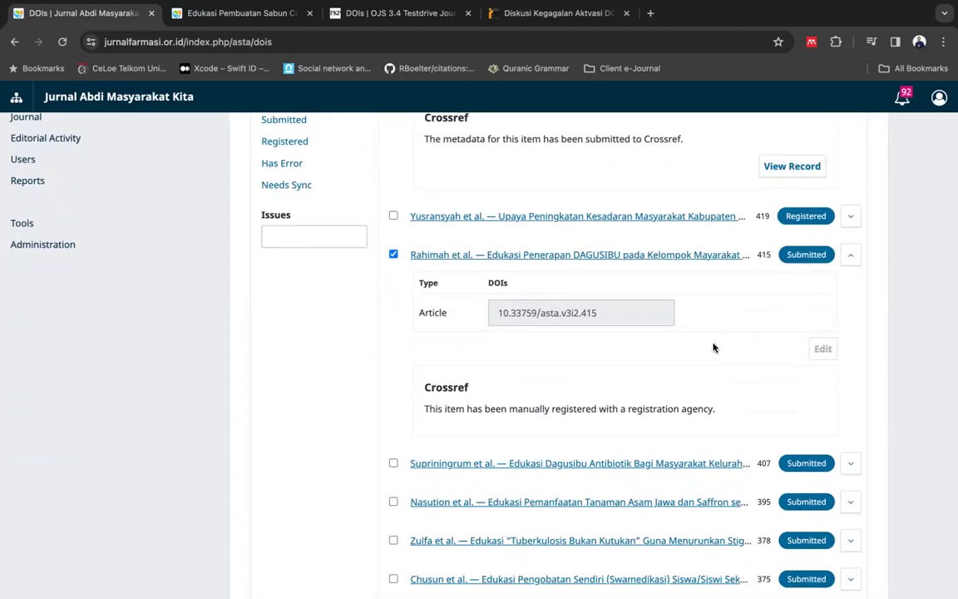
{"action": "scroll", "coordinate": [712, 348], "scroll_direction": "up", "scroll_amount": 5}
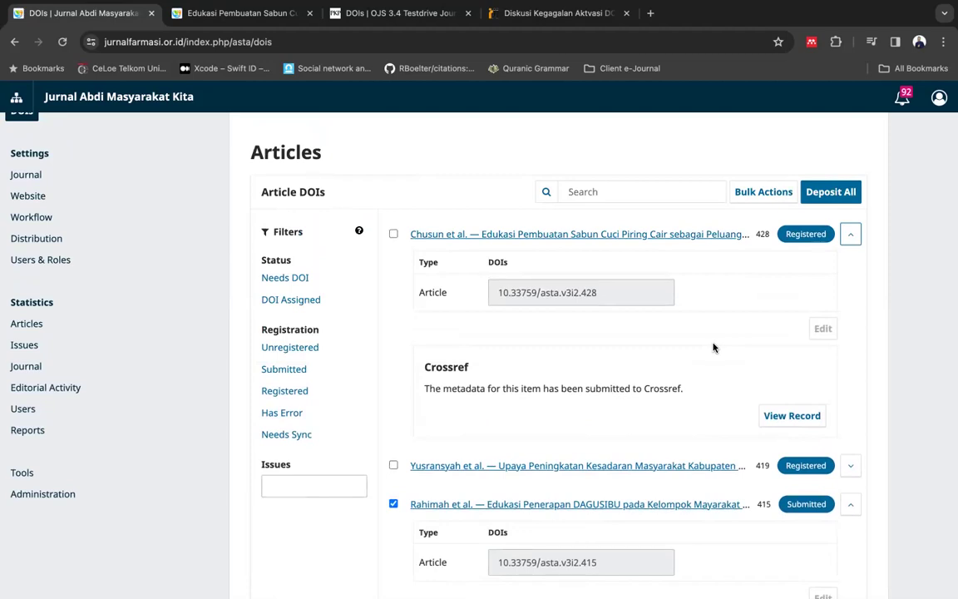
{"action": "scroll", "coordinate": [713, 348], "scroll_direction": "down", "scroll_amount": 4}
{"action": "scroll", "coordinate": [713, 348], "scroll_direction": "up", "scroll_amount": 3}
{"action": "scroll", "coordinate": [712, 348], "scroll_direction": "down", "scroll_amount": 1}
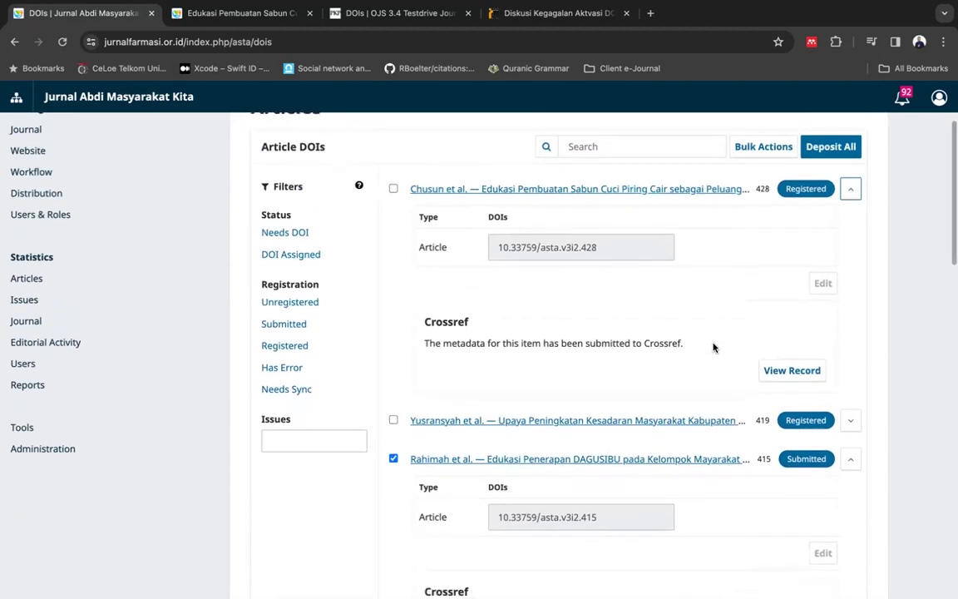
{"action": "scroll", "coordinate": [655, 397], "scroll_direction": "up", "scroll_amount": 1}
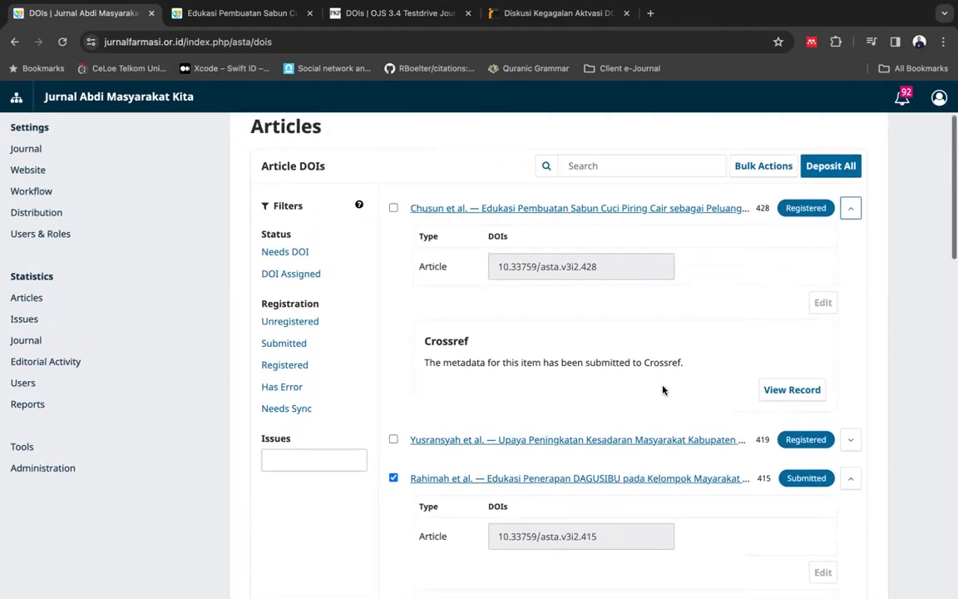
{"action": "scroll", "coordinate": [638, 395], "scroll_direction": "up", "scroll_amount": 2}
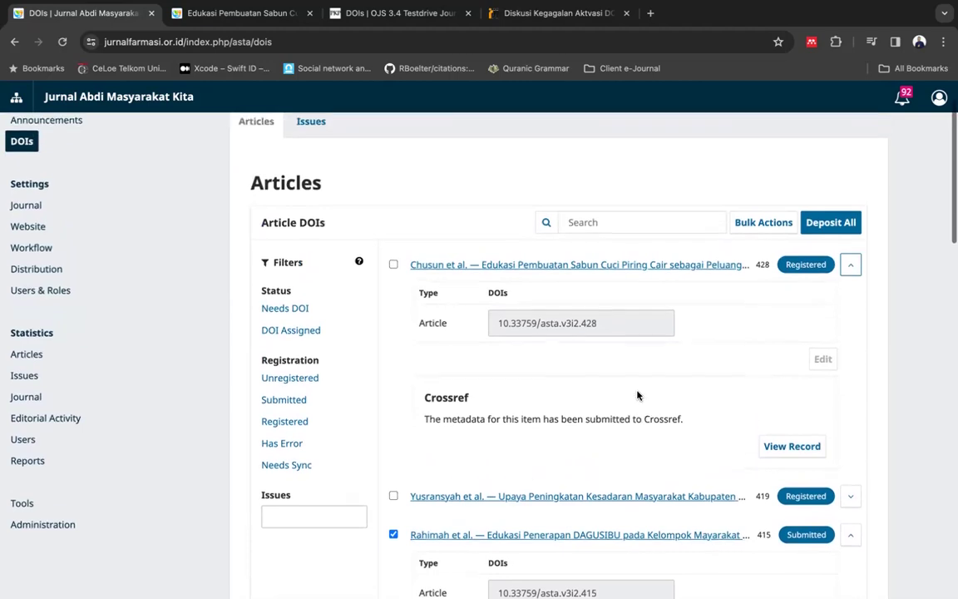
{"action": "scroll", "coordinate": [339, 231], "scroll_direction": "up", "scroll_amount": 2}
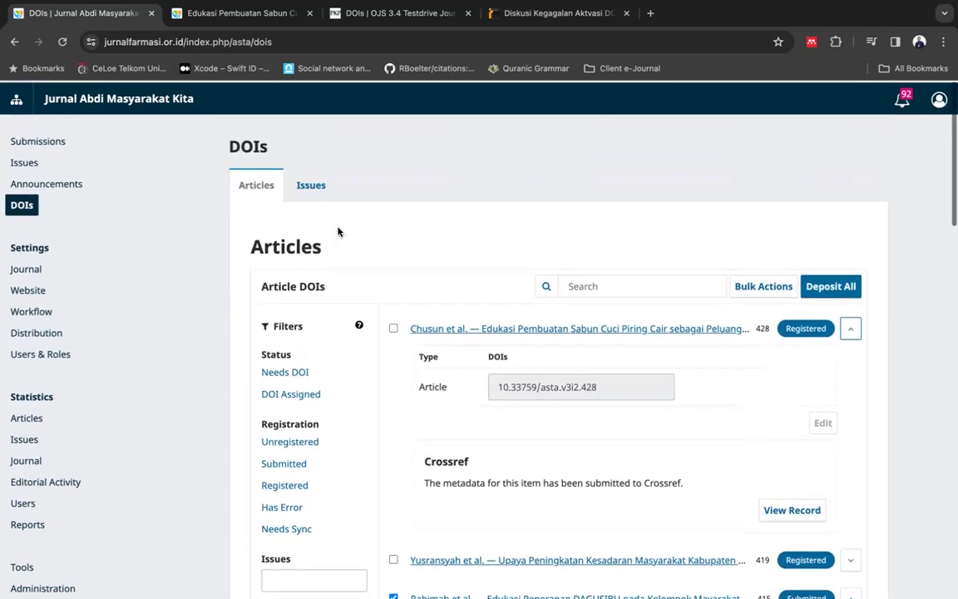
{"action": "scroll", "coordinate": [671, 337], "scroll_direction": "down", "scroll_amount": 5}
{"action": "scroll", "coordinate": [672, 338], "scroll_direction": "down", "scroll_amount": 2}
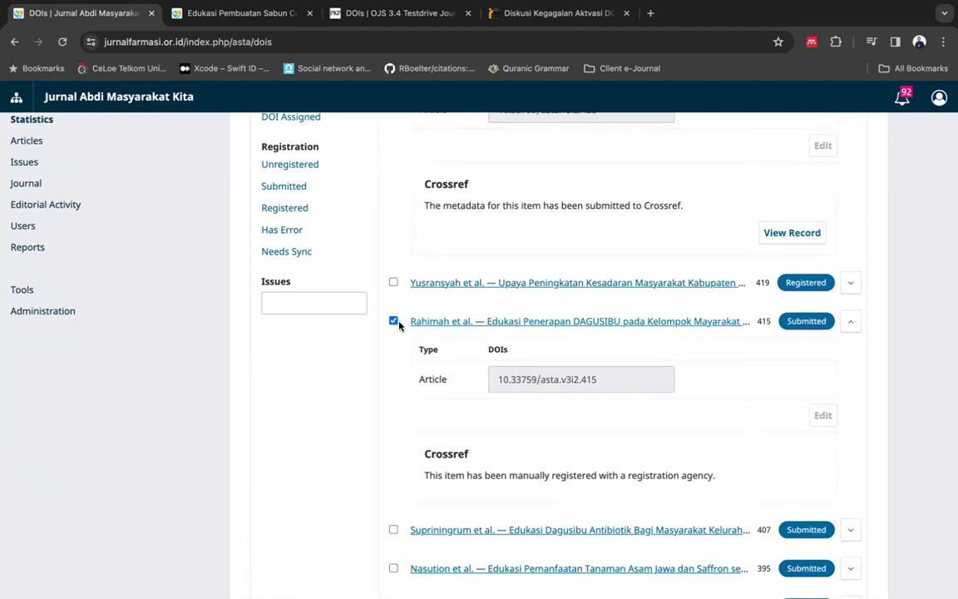
{"action": "scroll", "coordinate": [582, 309], "scroll_direction": "up", "scroll_amount": 2}
{"action": "scroll", "coordinate": [581, 308], "scroll_direction": "up", "scroll_amount": 2}
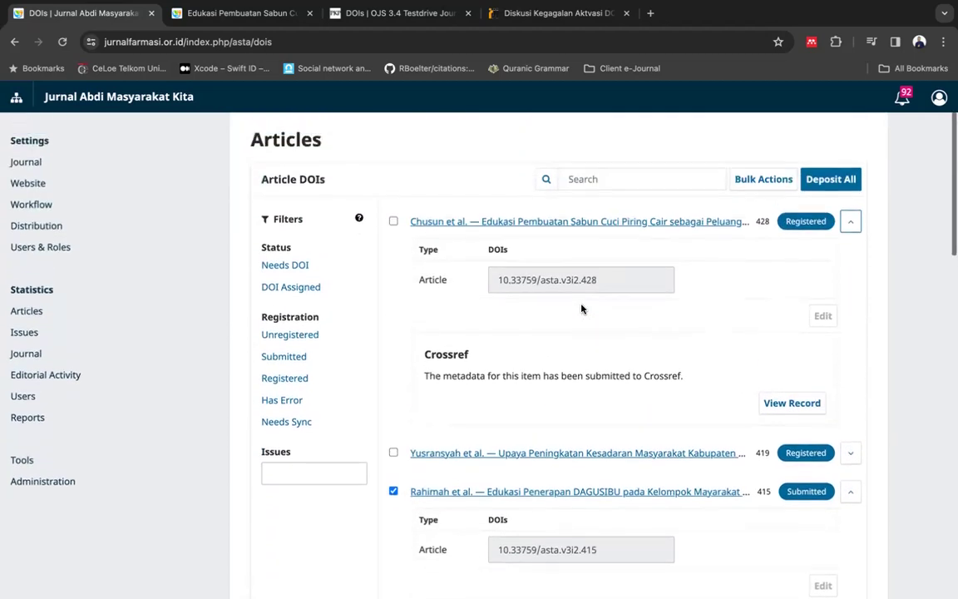
{"action": "left_click", "coordinate": [856, 222]}
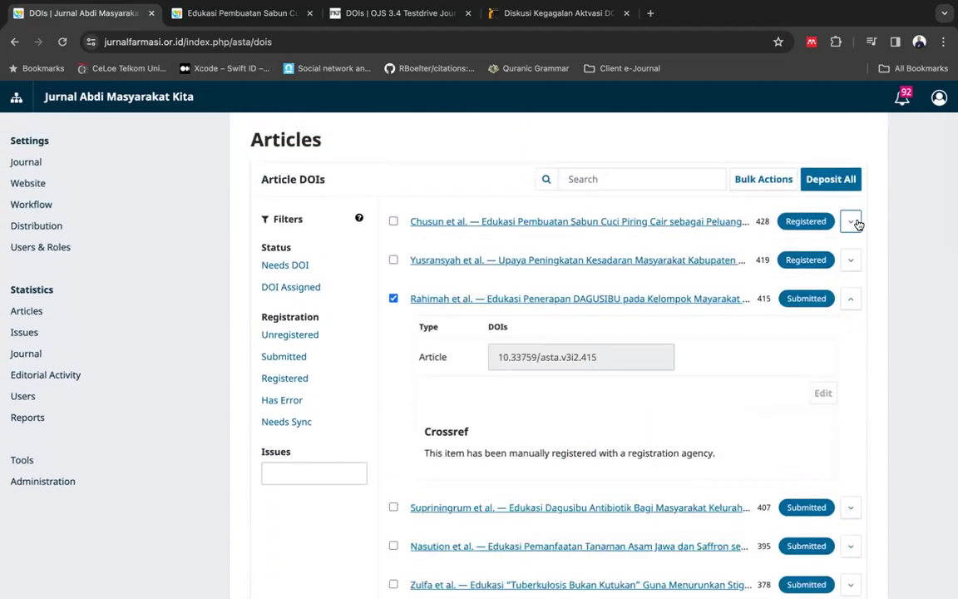
Step: Review the confirmation for depositing all outstanding DOIs, cancel it, and collapse article 415's details
{"action": "left_click", "coordinate": [836, 180]}
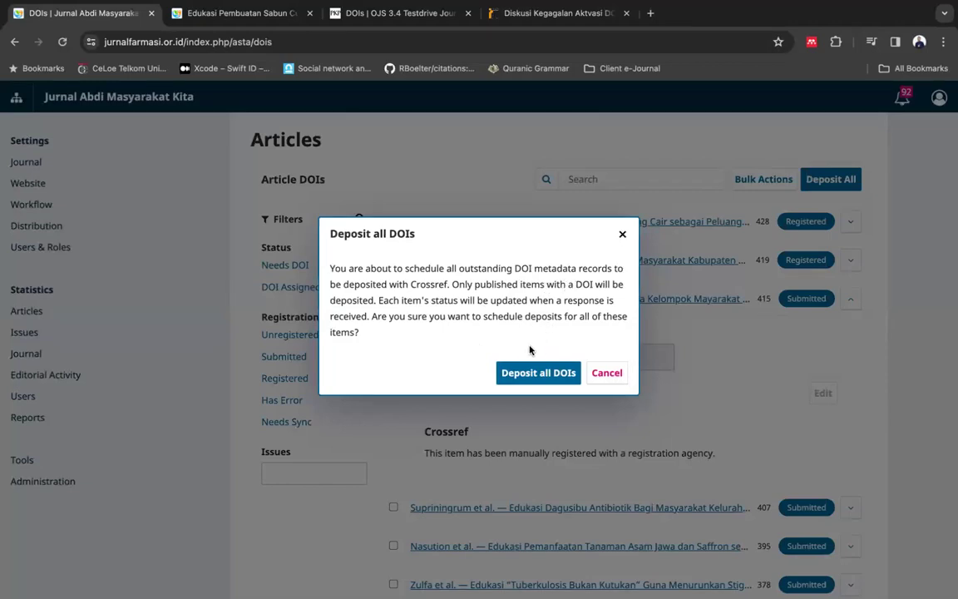
{"action": "left_click", "coordinate": [603, 372]}
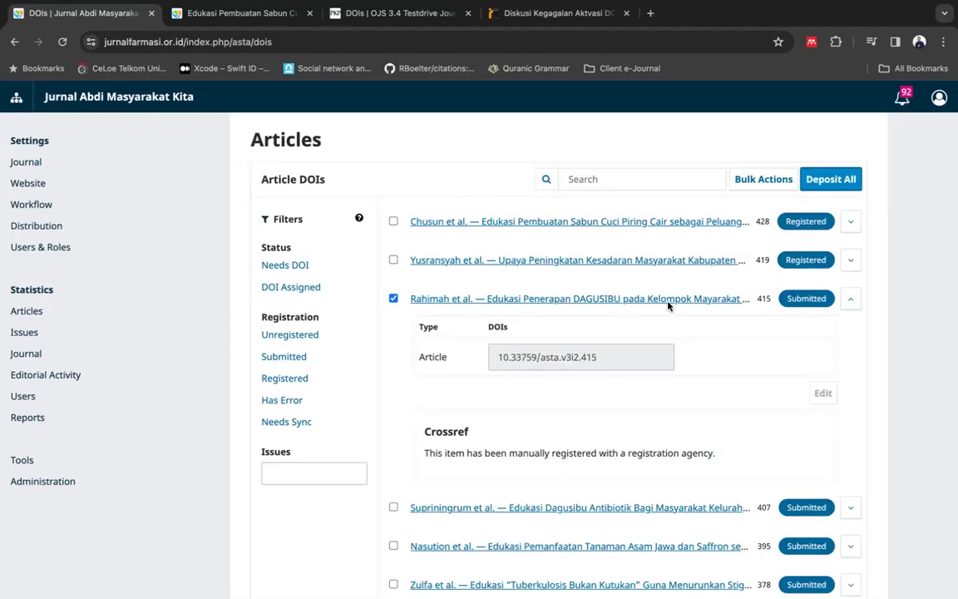
{"action": "left_click", "coordinate": [849, 301]}
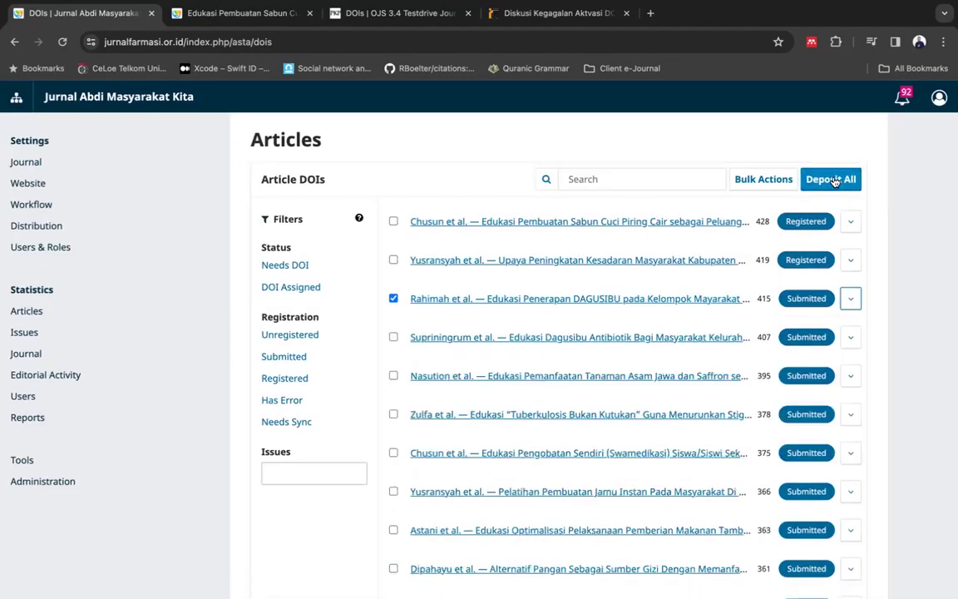
Step: Deposit the DOI of the selected article 415 with Crossref as a bulk action
{"action": "left_click", "coordinate": [778, 181]}
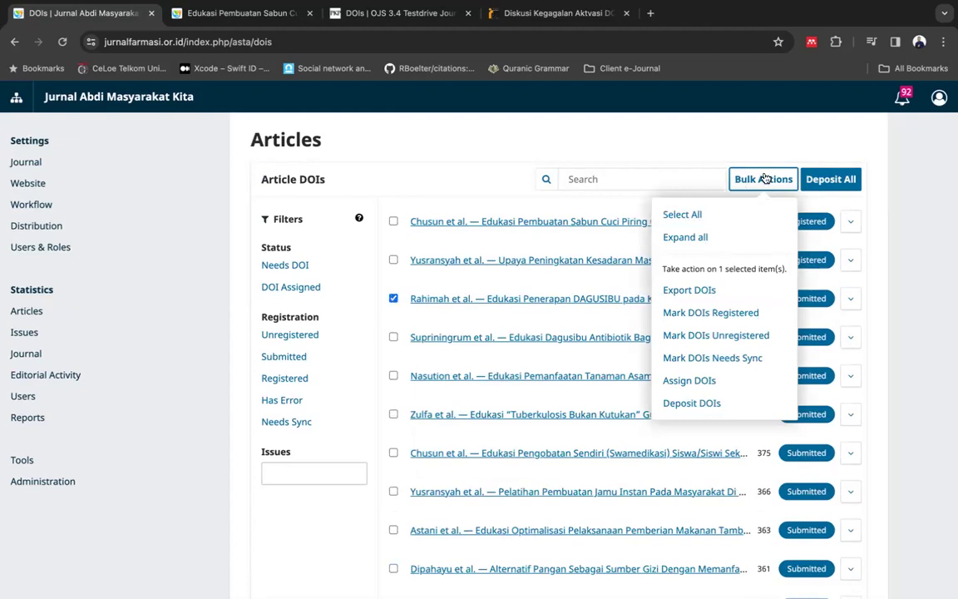
{"action": "left_click", "coordinate": [680, 406]}
{"action": "left_click", "coordinate": [552, 362]}
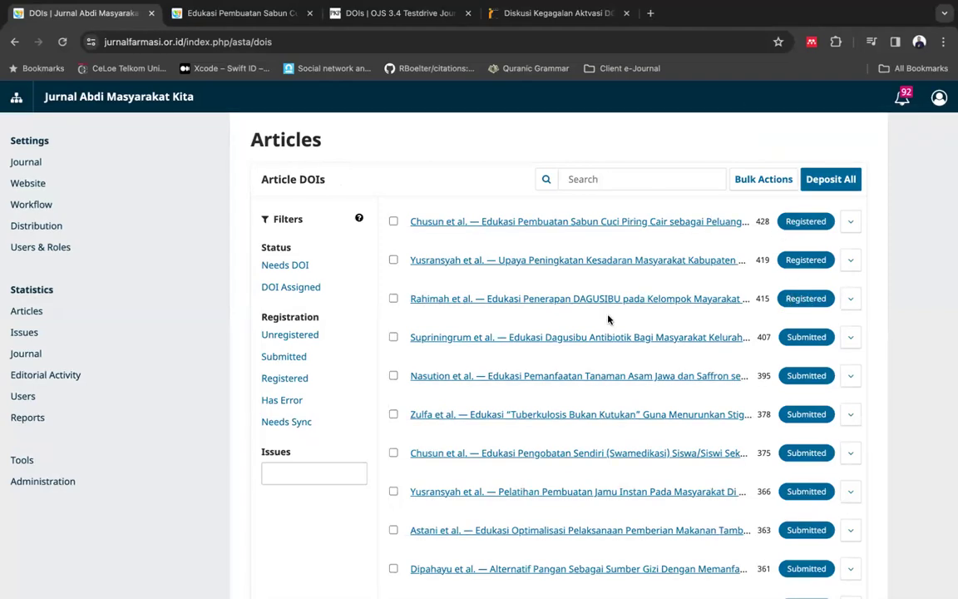
Step: Reopen article 415's public page in a new browser tab and retest its DOI link after the deposit
{"action": "right_click", "coordinate": [558, 306]}
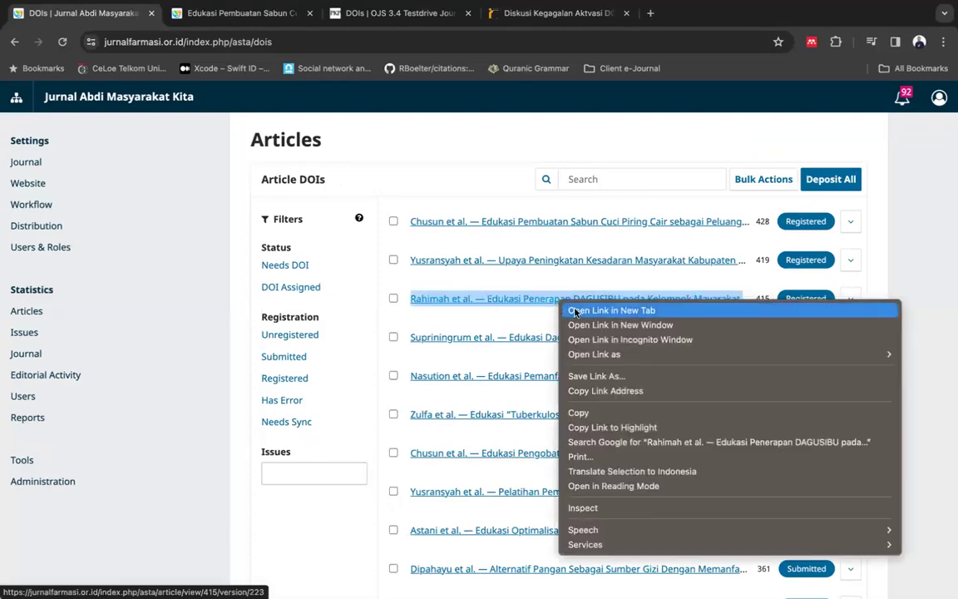
{"action": "left_click", "coordinate": [574, 310]}
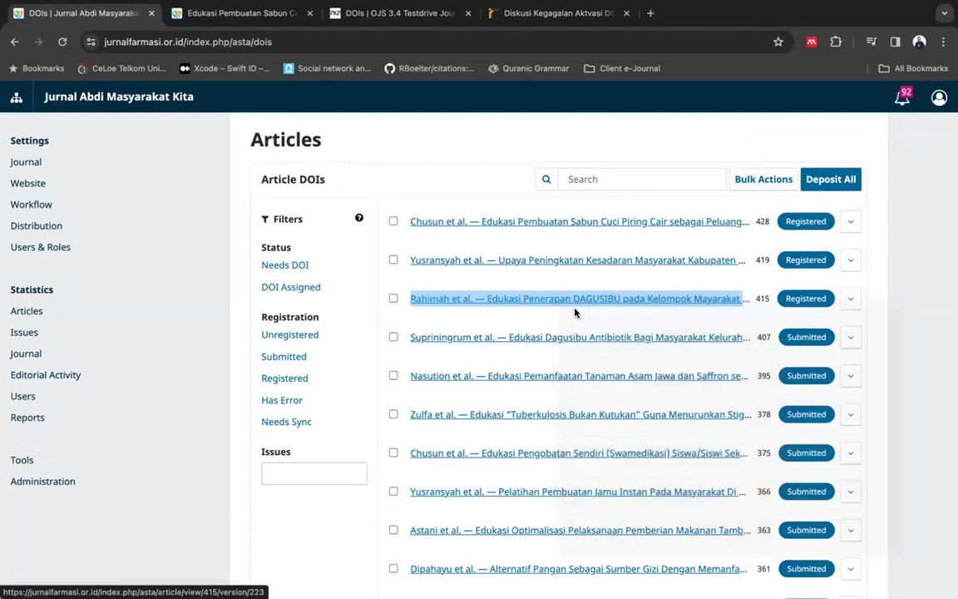
{"action": "left_click", "coordinate": [378, 14]}
{"action": "scroll", "coordinate": [307, 421], "scroll_direction": "down", "scroll_amount": 5}
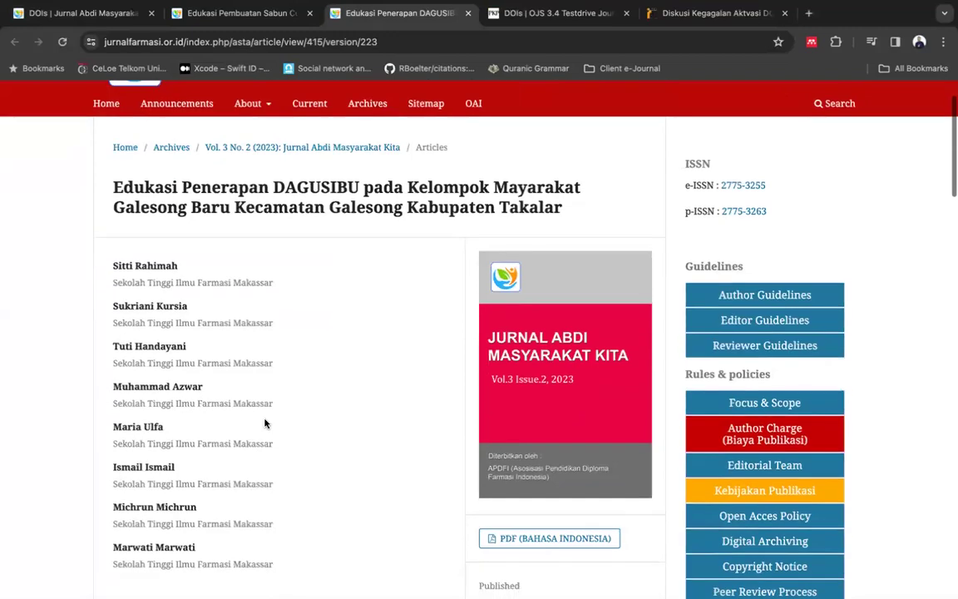
{"action": "left_click", "coordinate": [228, 398]}
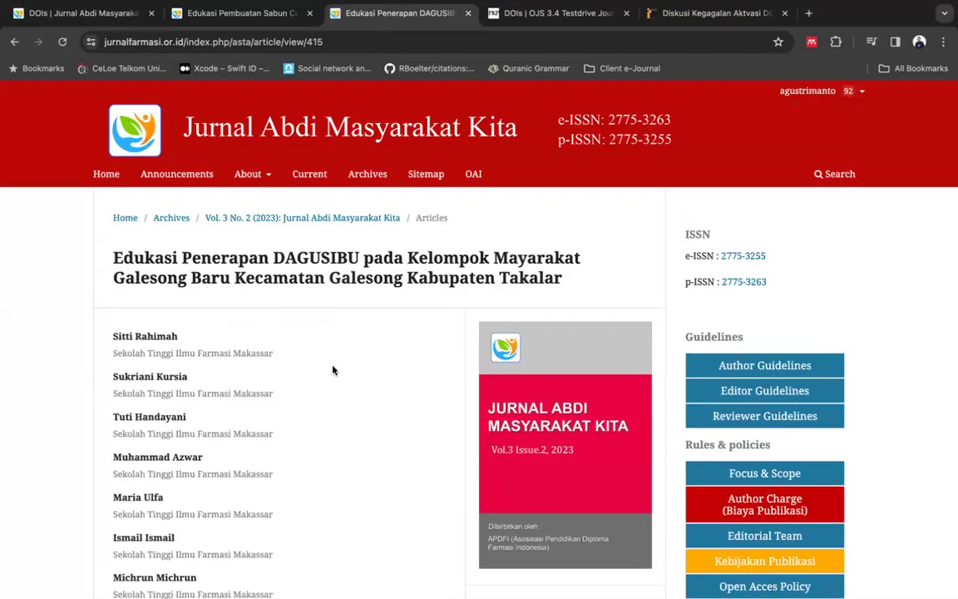
{"action": "scroll", "coordinate": [337, 369], "scroll_direction": "down", "scroll_amount": 1}
{"action": "scroll", "coordinate": [341, 367], "scroll_direction": "down", "scroll_amount": 2}
{"action": "scroll", "coordinate": [341, 367], "scroll_direction": "up", "scroll_amount": 3}
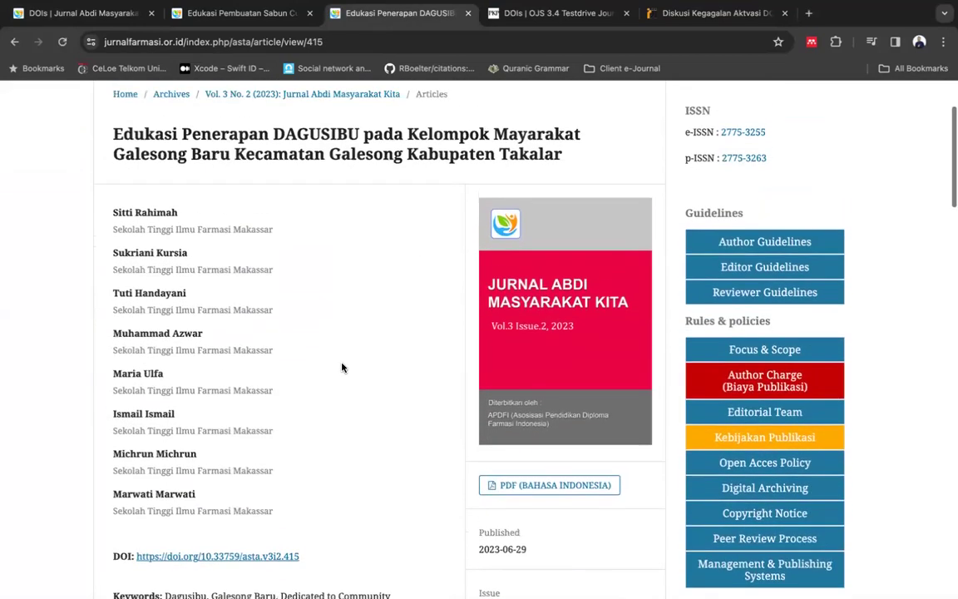
{"action": "scroll", "coordinate": [341, 366], "scroll_direction": "up", "scroll_amount": 1}
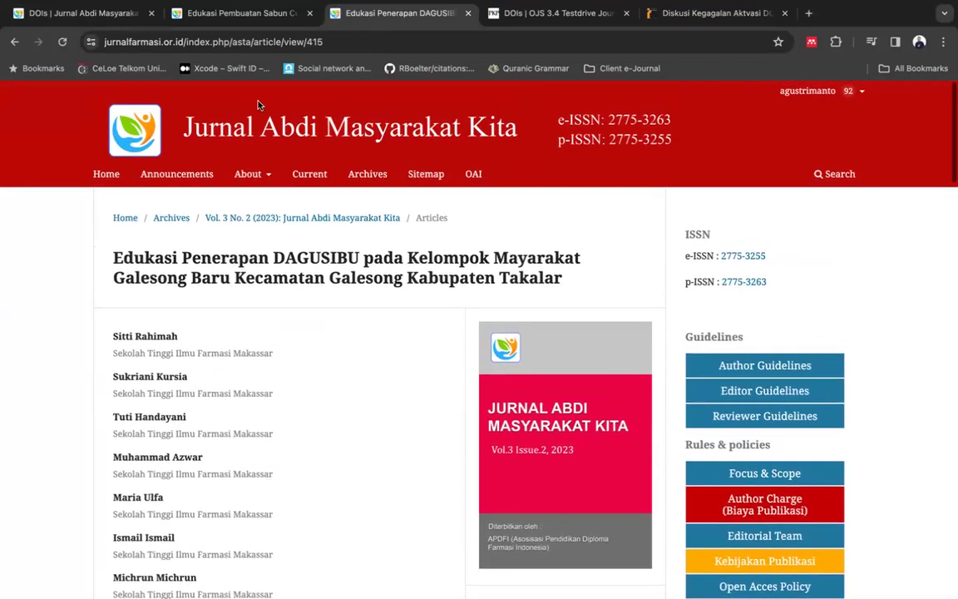
Step: Return to the DOI management list and review the articles' registration statuses
{"action": "left_click", "coordinate": [121, 14]}
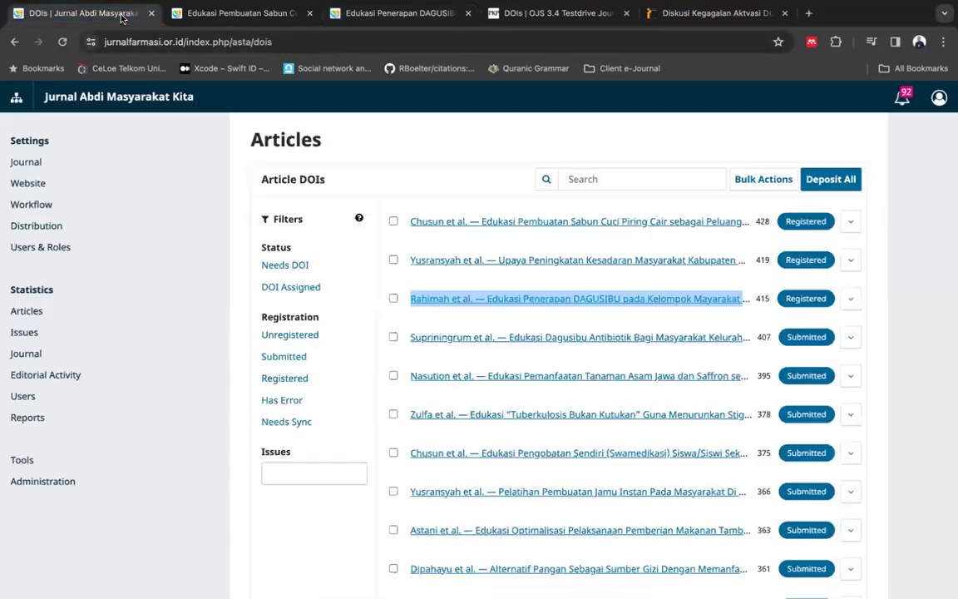
{"action": "left_click", "coordinate": [468, 197]}
{"action": "scroll", "coordinate": [468, 197], "scroll_direction": "up", "scroll_amount": 2}
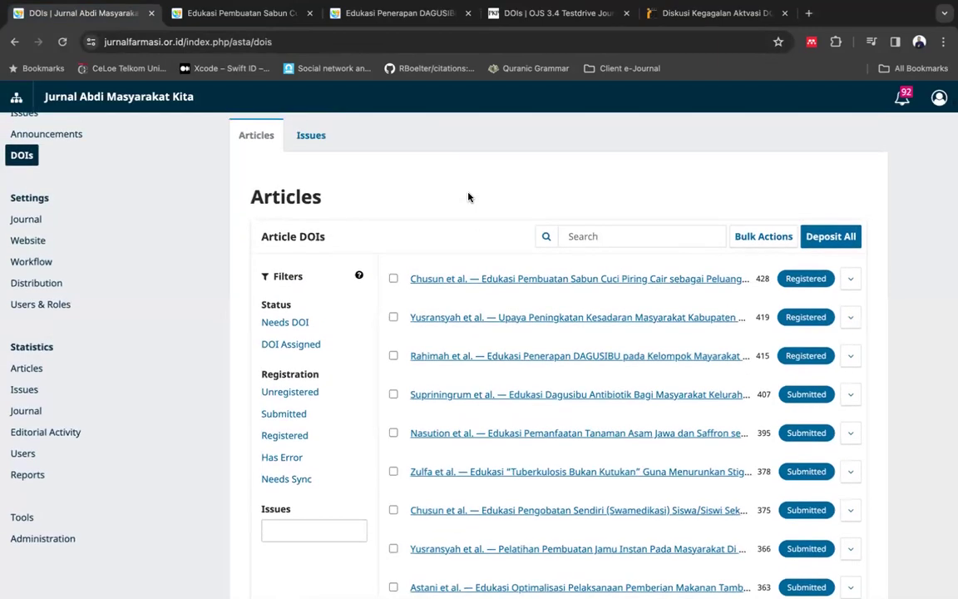
Step: Export the Crossref DOI metadata record of article 407 as a bulk action
{"action": "scroll", "coordinate": [468, 197], "scroll_direction": "down", "scroll_amount": 4}
{"action": "scroll", "coordinate": [469, 197], "scroll_direction": "up", "scroll_amount": 3}
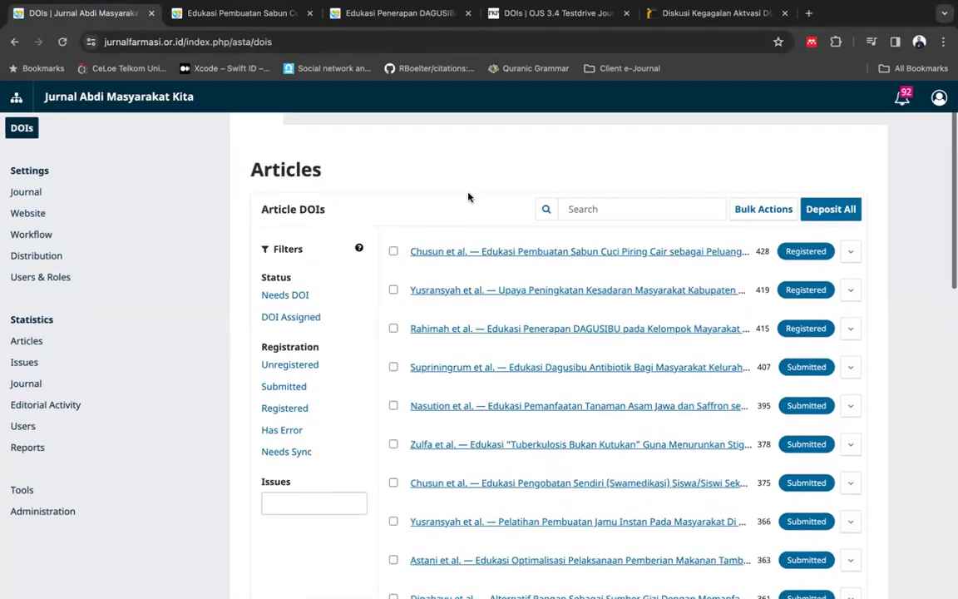
{"action": "scroll", "coordinate": [469, 197], "scroll_direction": "up", "scroll_amount": 3}
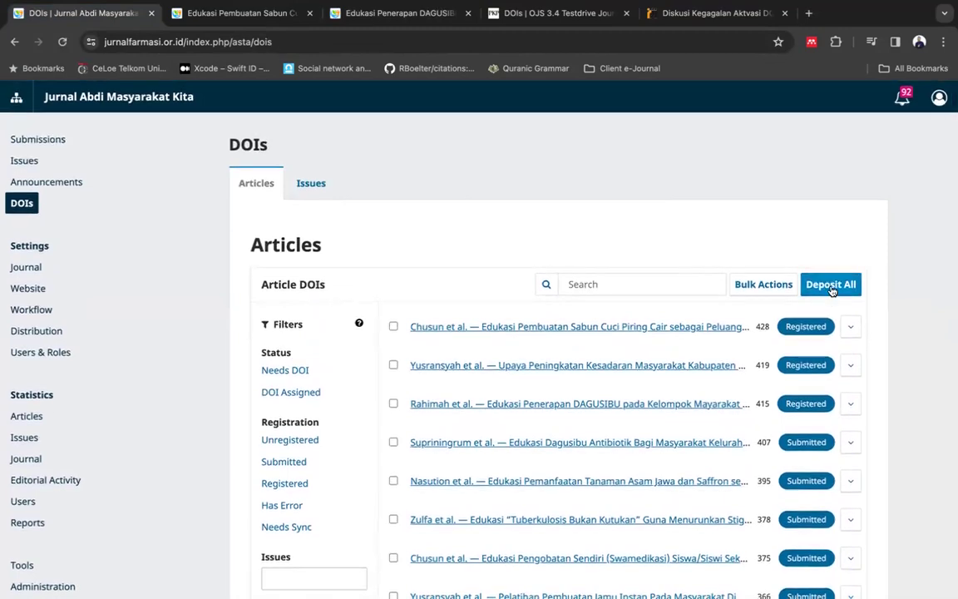
{"action": "scroll", "coordinate": [449, 361], "scroll_direction": "down", "scroll_amount": 1}
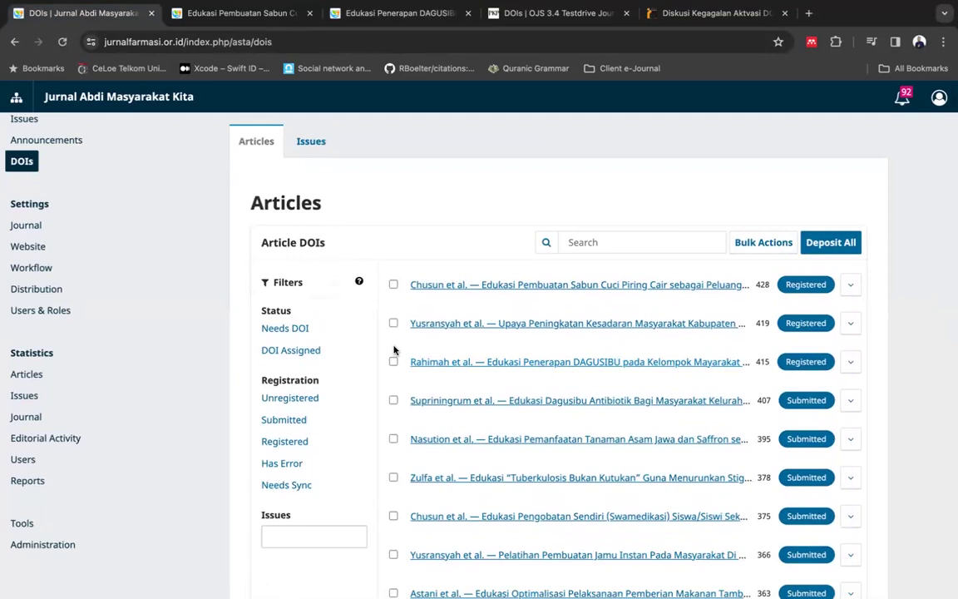
{"action": "scroll", "coordinate": [395, 350], "scroll_direction": "down", "scroll_amount": 2}
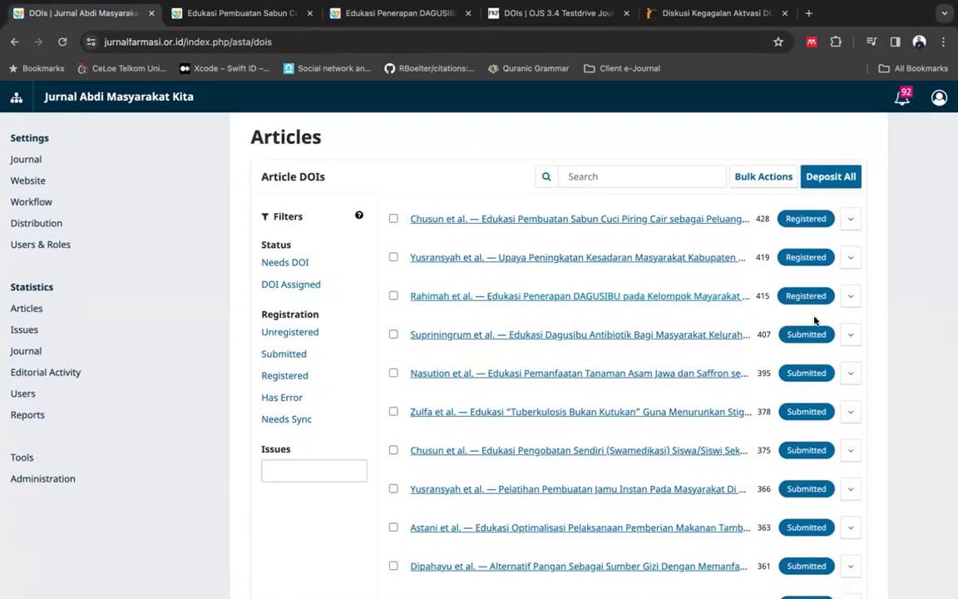
{"action": "left_click", "coordinate": [393, 335]}
{"action": "left_click", "coordinate": [747, 181]}
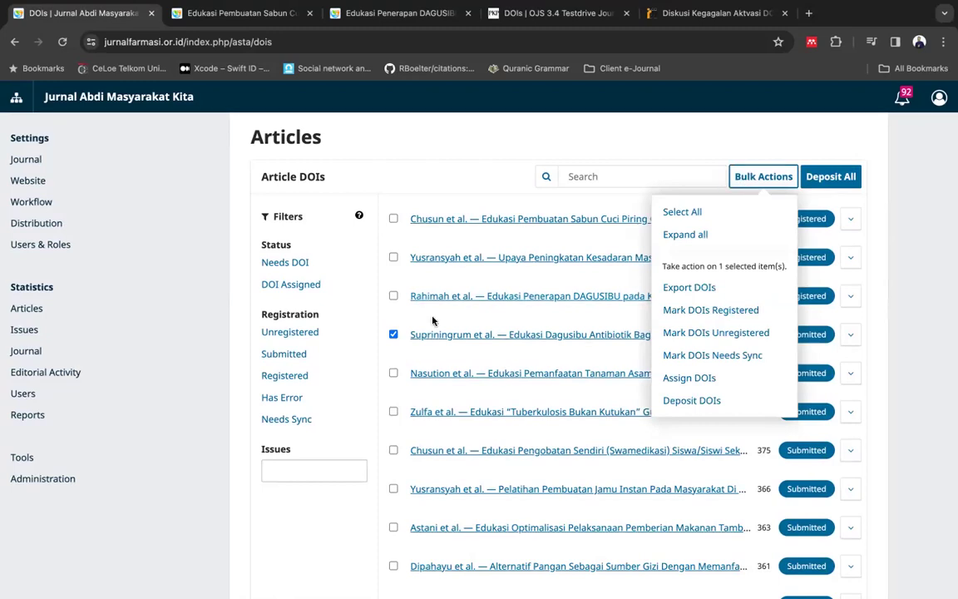
{"action": "left_click", "coordinate": [682, 288]}
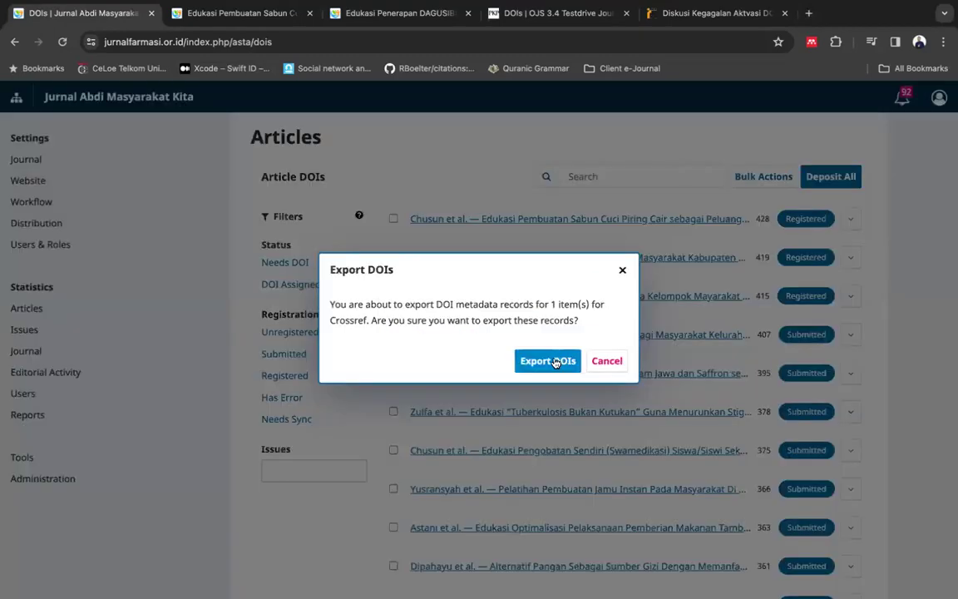
{"action": "left_click", "coordinate": [559, 360]}
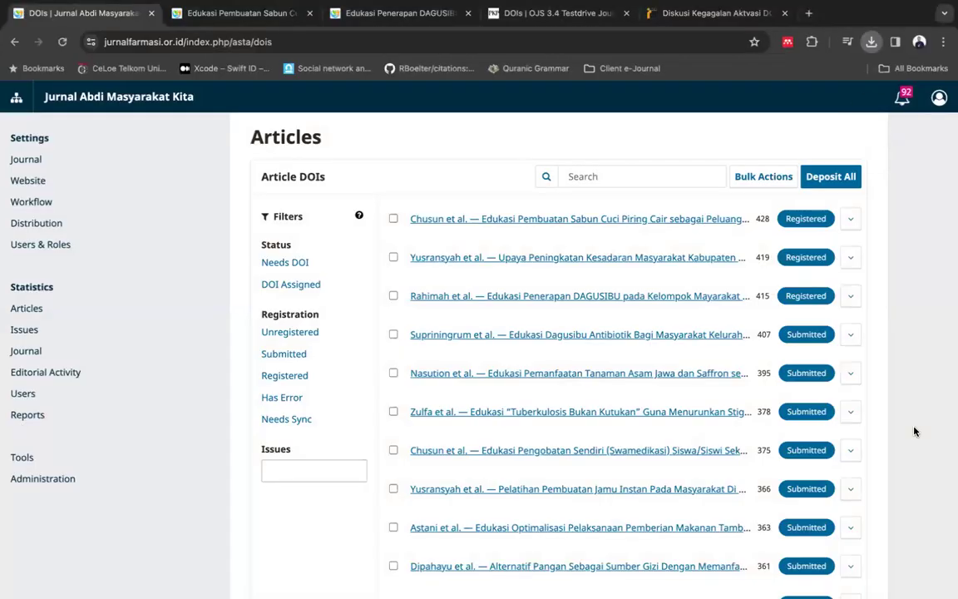
Step: Assign a DOI to article 407 as a bulk action and confirm it
{"action": "left_click", "coordinate": [393, 334]}
{"action": "left_click", "coordinate": [753, 186]}
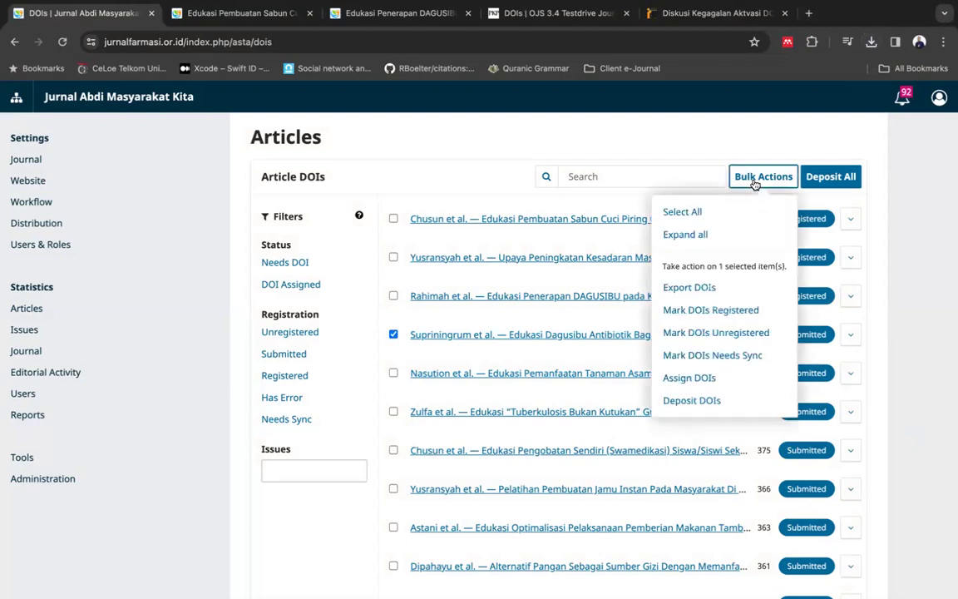
{"action": "left_click", "coordinate": [687, 379]}
{"action": "left_click", "coordinate": [529, 366]}
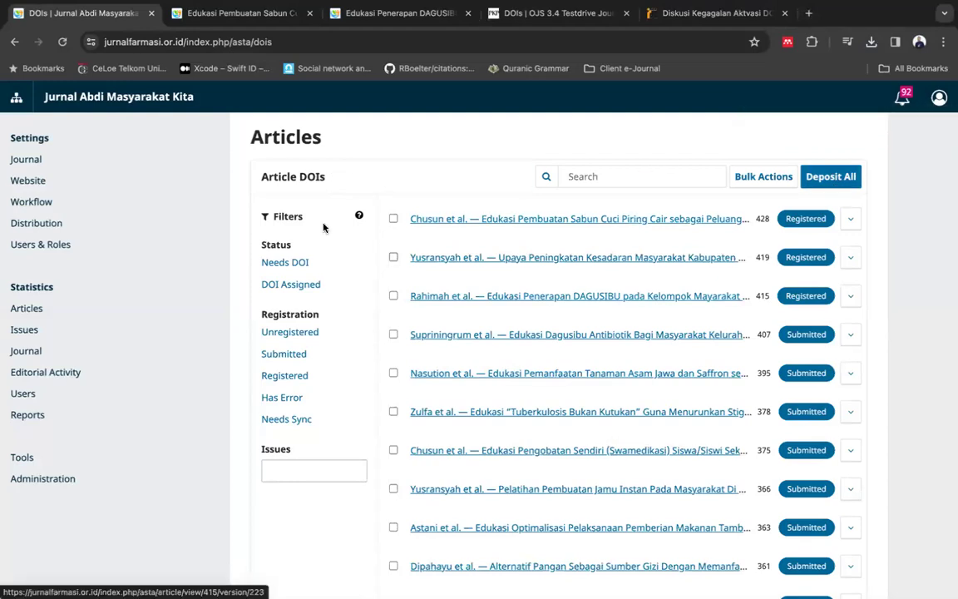
Step: Open article 407's public page in a new browser tab, test its DOI link, and close that tab
{"action": "right_click", "coordinate": [537, 334]}
{"action": "left_click", "coordinate": [574, 341]}
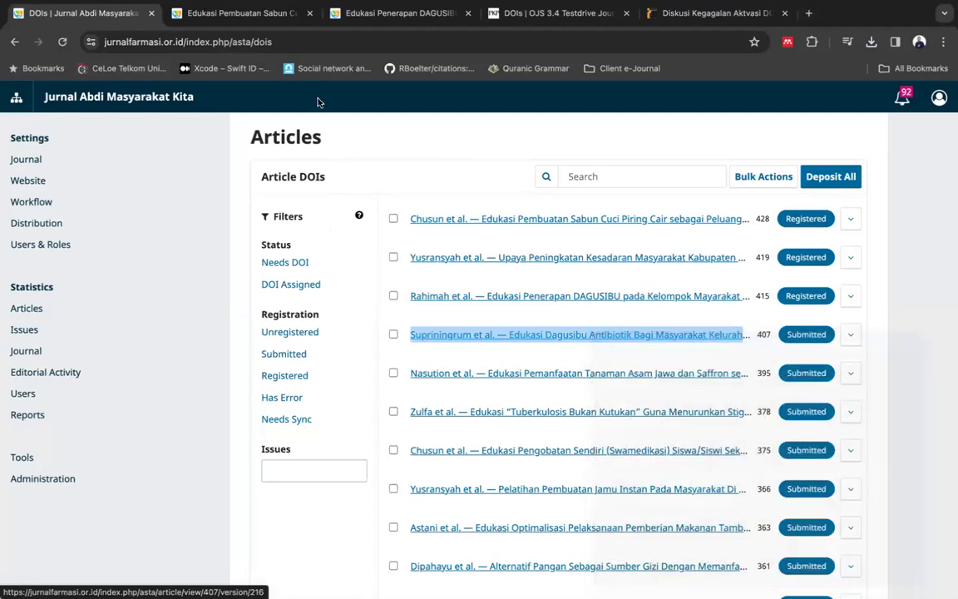
{"action": "left_click", "coordinate": [487, 15]}
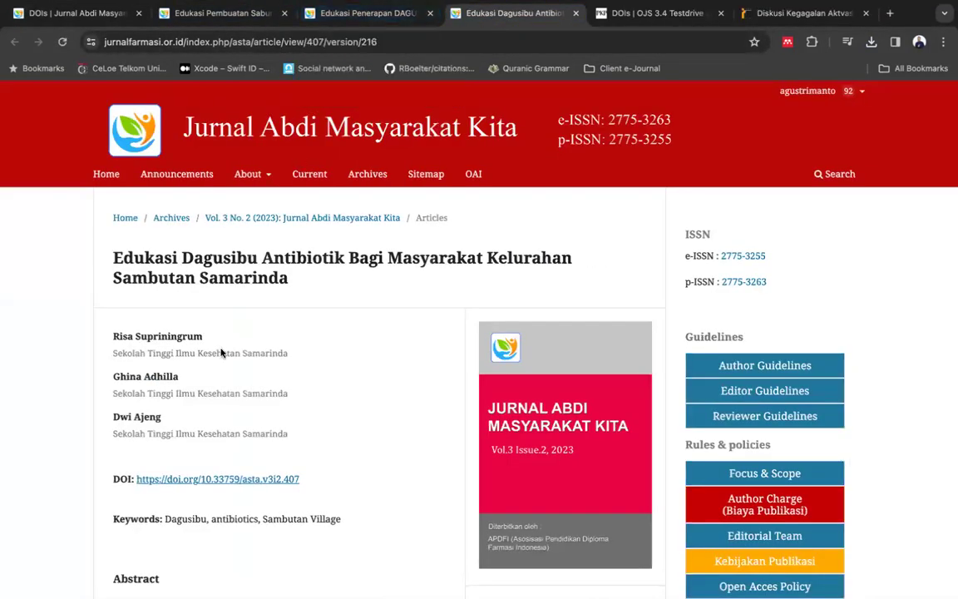
{"action": "scroll", "coordinate": [208, 413], "scroll_direction": "down", "scroll_amount": 3}
{"action": "left_click", "coordinate": [221, 373]}
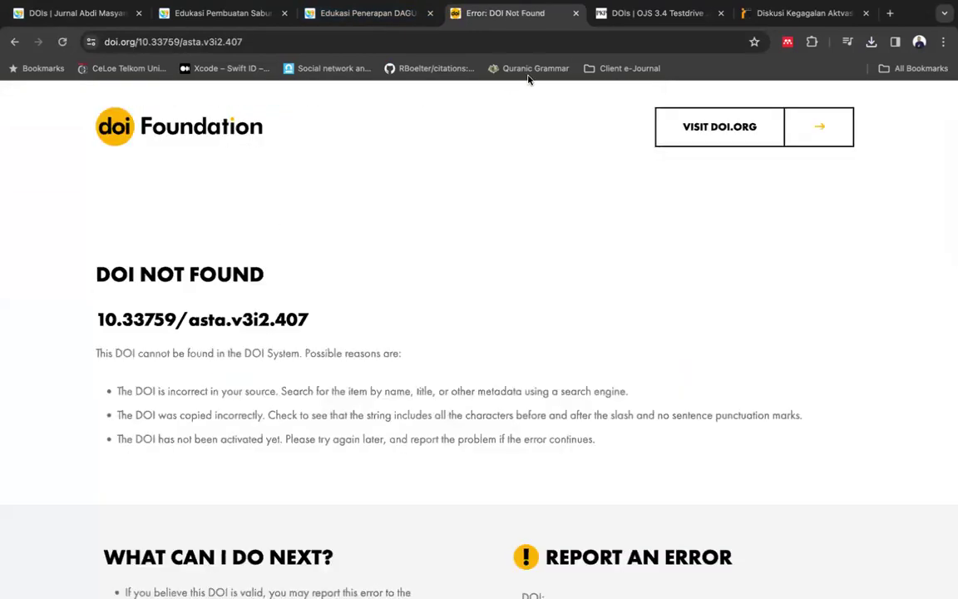
{"action": "left_click", "coordinate": [574, 16]}
Step: Deposit the DOI of article 407 with Crossref from the DOI management list and reload the page
{"action": "left_click", "coordinate": [91, 15]}
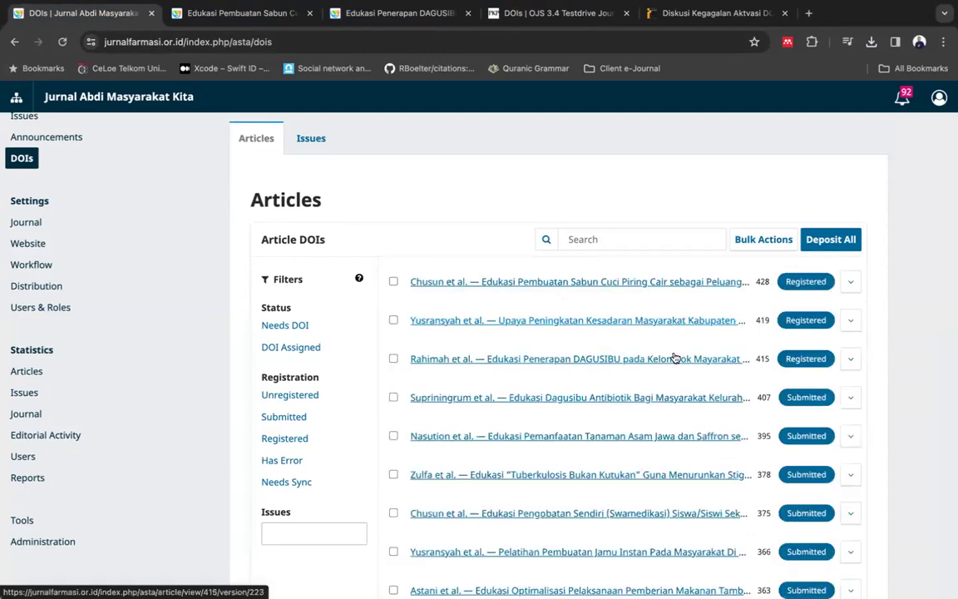
{"action": "left_click", "coordinate": [755, 243]}
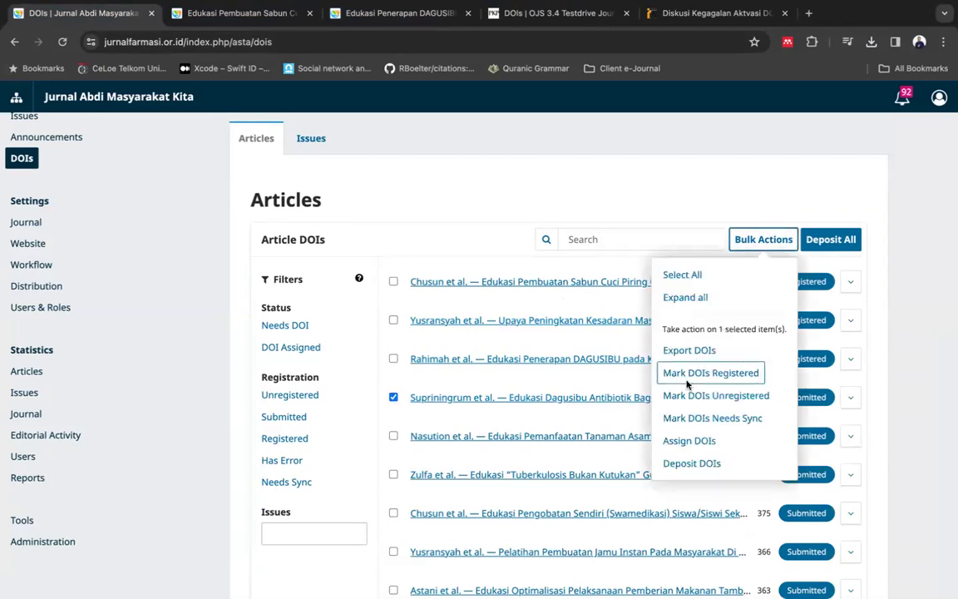
{"action": "left_click", "coordinate": [690, 462]}
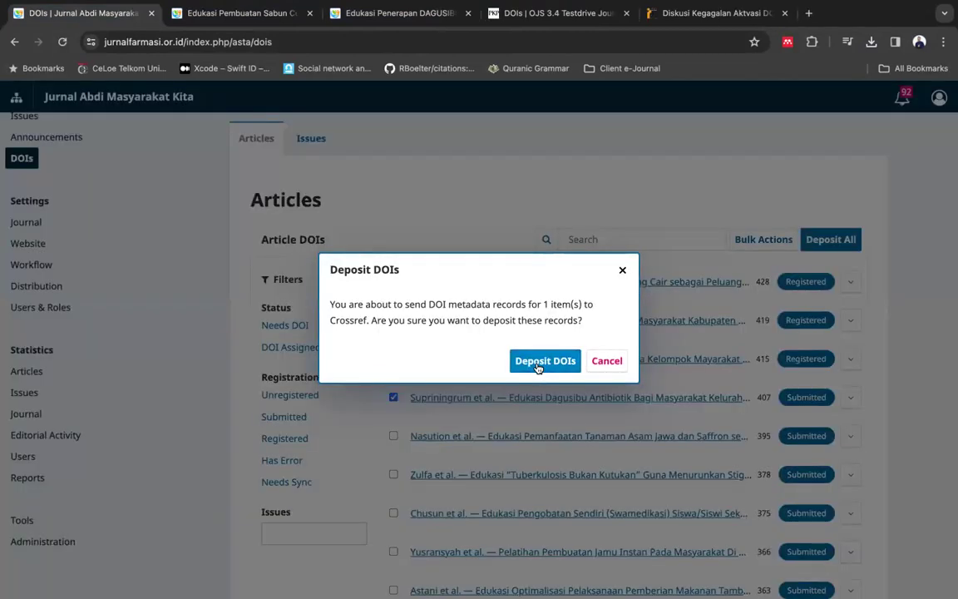
{"action": "left_click", "coordinate": [541, 363]}
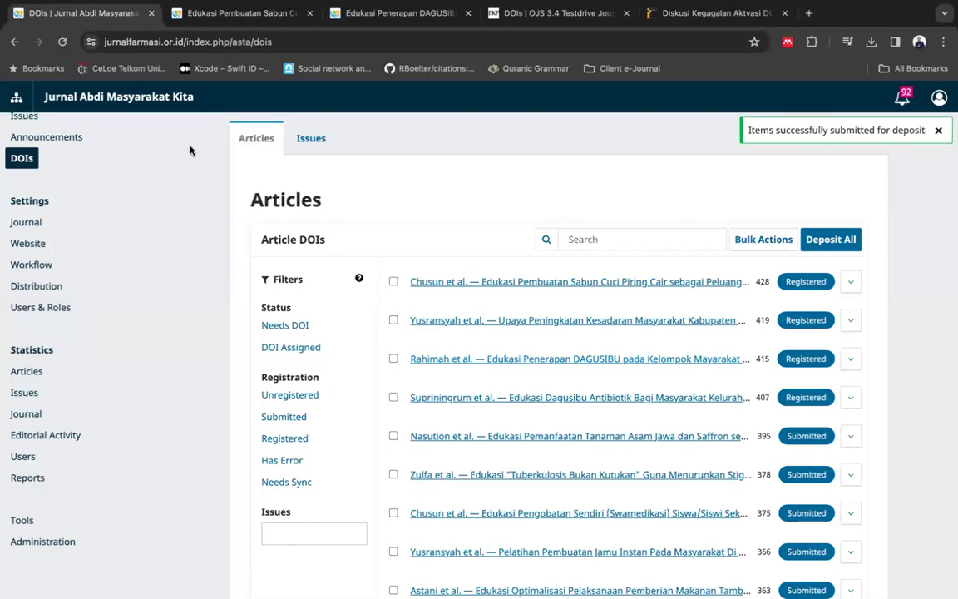
{"action": "left_click", "coordinate": [63, 42]}
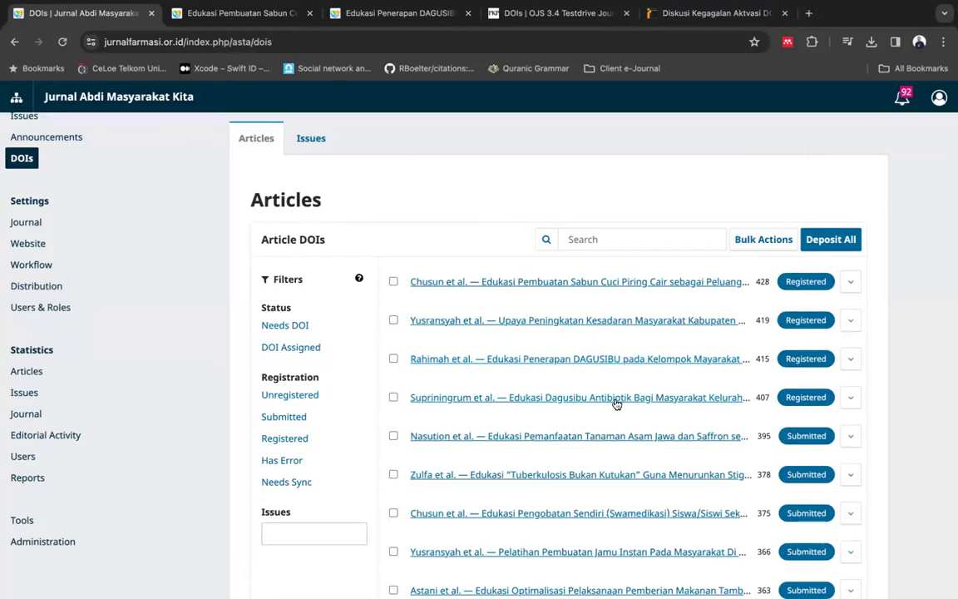
Step: Reopen article 407's public page in a new tab, close the two older article tabs, and retest its DOI link
{"action": "right_click", "coordinate": [519, 397]}
{"action": "left_click", "coordinate": [551, 348]}
{"action": "left_click", "coordinate": [457, 16]}
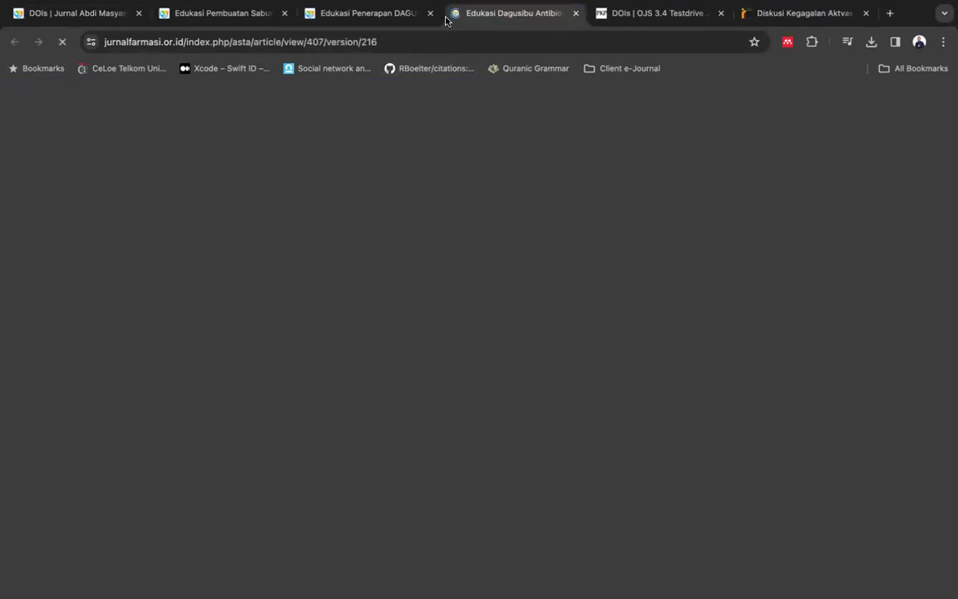
{"action": "middle_click", "coordinate": [327, 19]}
{"action": "middle_click", "coordinate": [258, 15]}
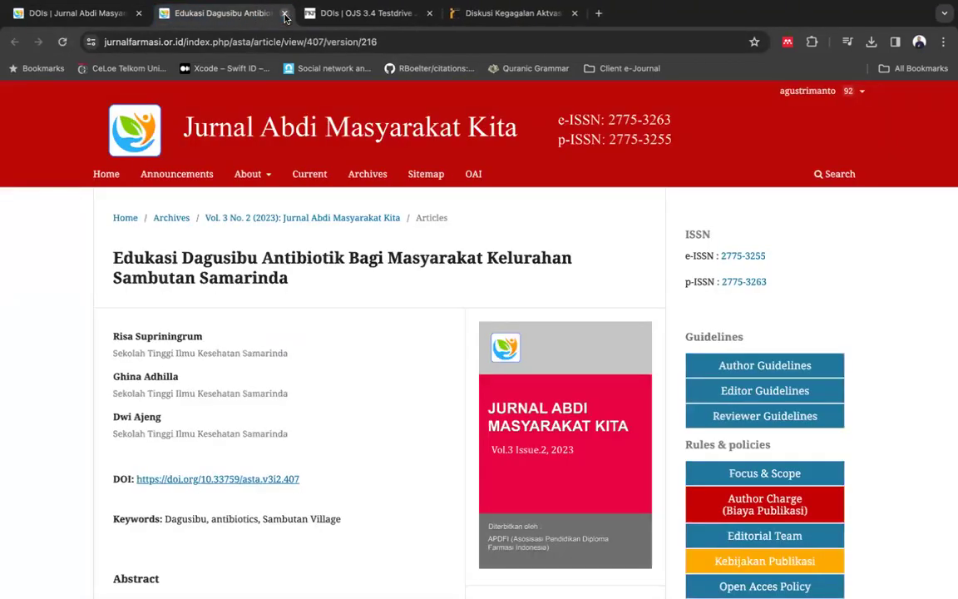
{"action": "left_click", "coordinate": [206, 482]}
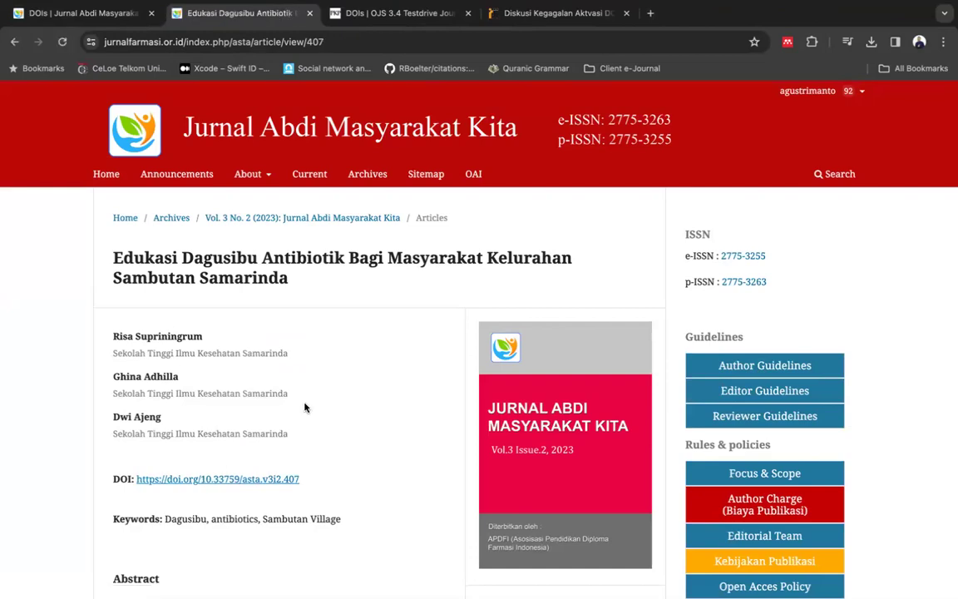
Step: Return to the DOI management list and examine the registration statuses down to the end of the first page
{"action": "left_click", "coordinate": [112, 17]}
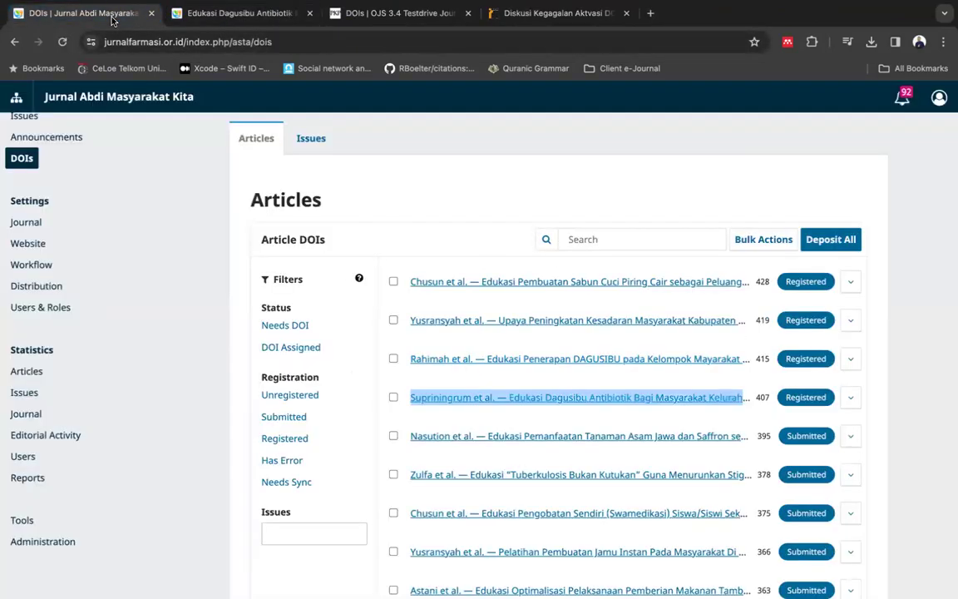
{"action": "left_click", "coordinate": [537, 214]}
{"action": "scroll", "coordinate": [654, 258], "scroll_direction": "down", "scroll_amount": 4}
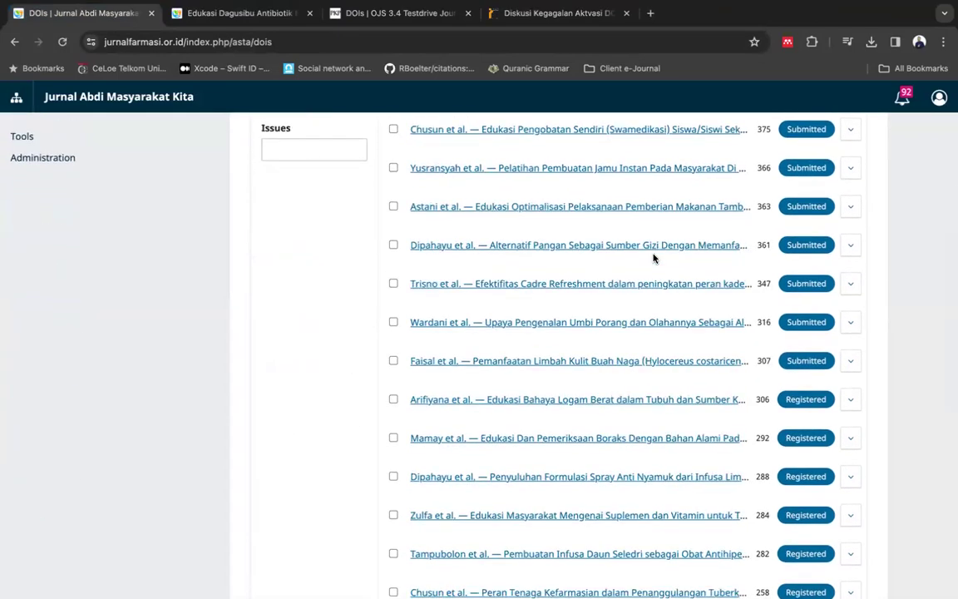
{"action": "scroll", "coordinate": [653, 258], "scroll_direction": "down", "scroll_amount": 1}
{"action": "scroll", "coordinate": [653, 258], "scroll_direction": "down", "scroll_amount": 3}
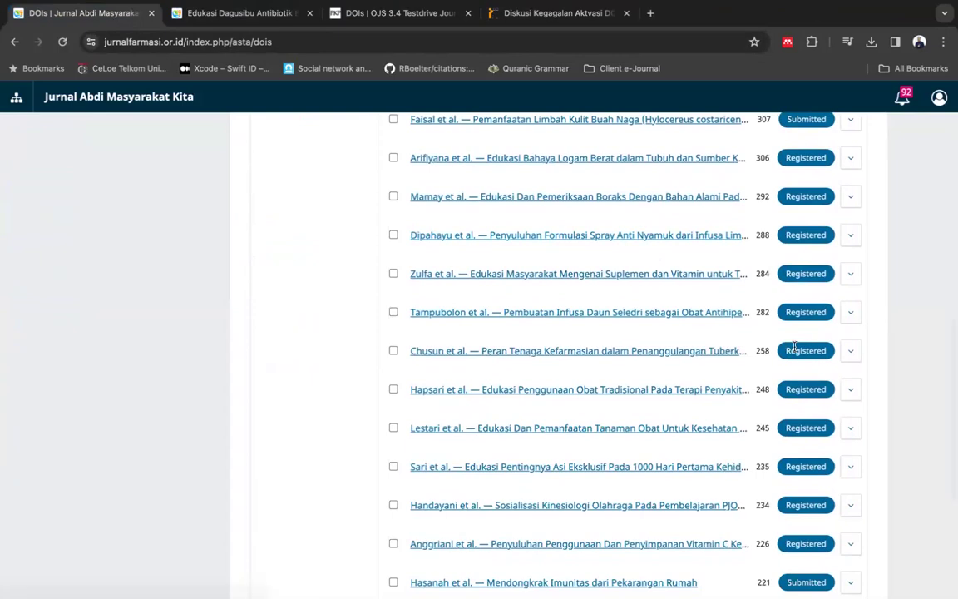
{"action": "scroll", "coordinate": [795, 351], "scroll_direction": "down", "scroll_amount": 1}
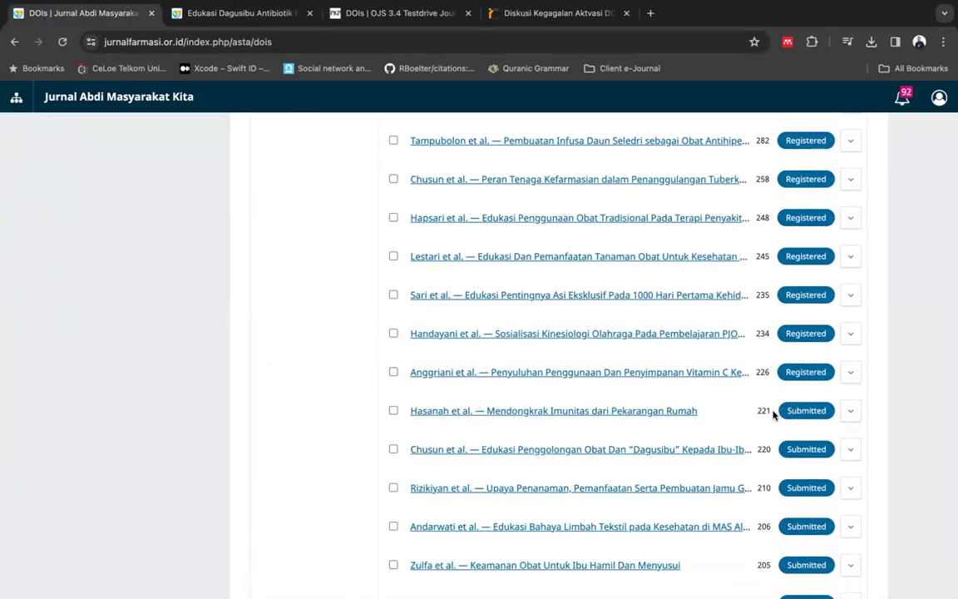
{"action": "scroll", "coordinate": [794, 411], "scroll_direction": "down", "scroll_amount": 1}
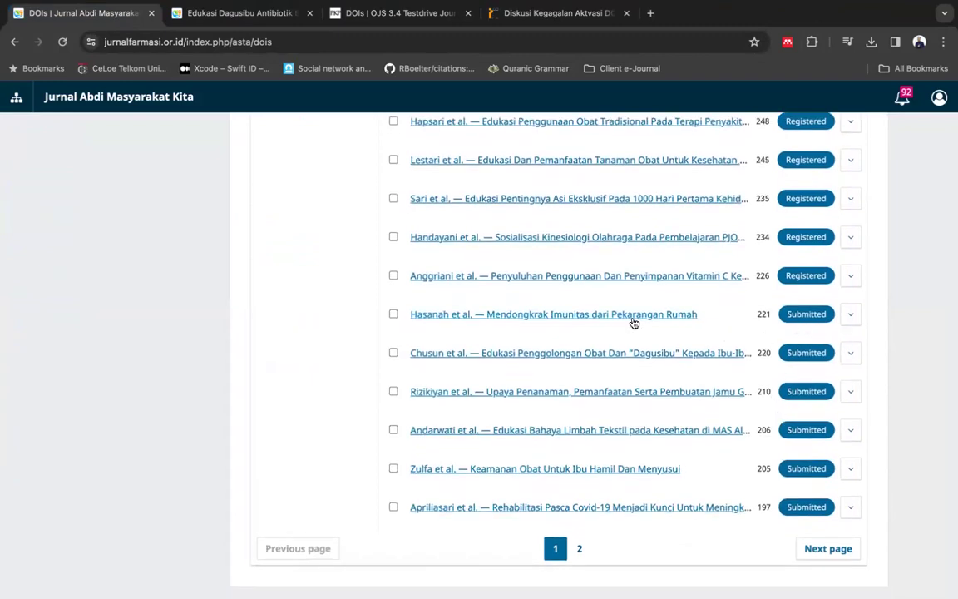
Step: Open the public page of article 221, "Mendongkrak Imunitas dari Pekarangan Rumah", in a new tab and test its DOI link
{"action": "right_click", "coordinate": [586, 319]}
{"action": "left_click", "coordinate": [602, 326]}
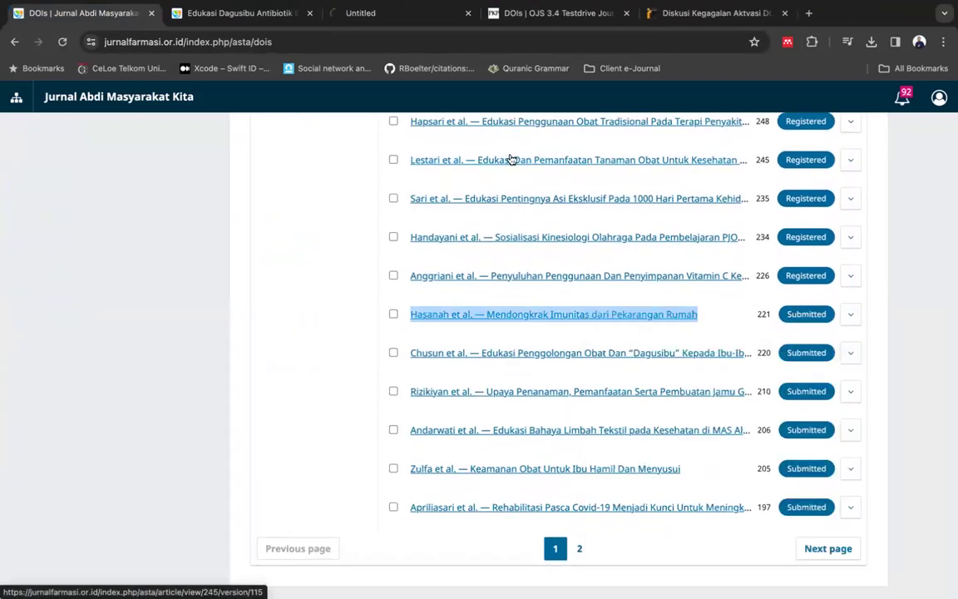
{"action": "left_click", "coordinate": [368, 12]}
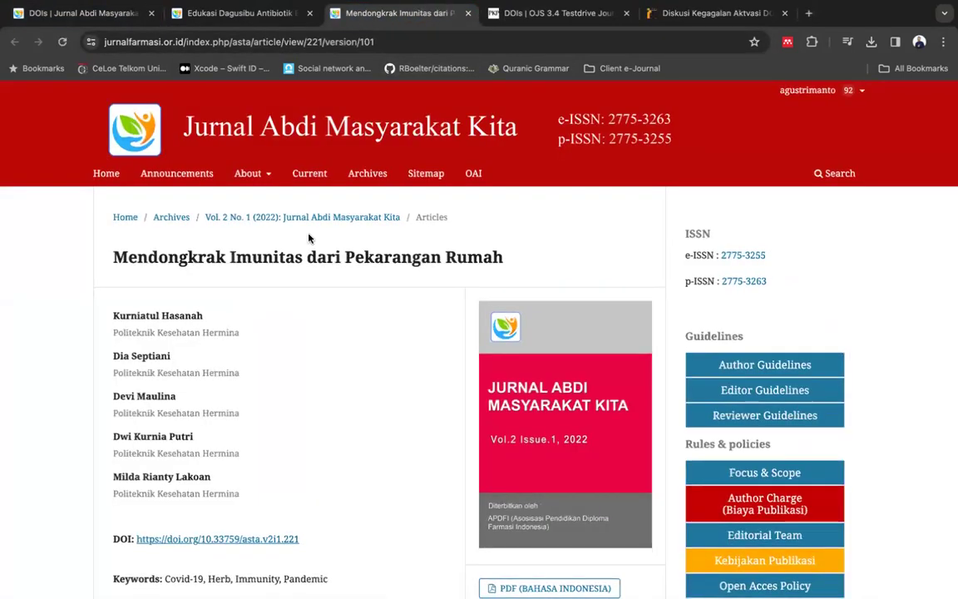
{"action": "scroll", "coordinate": [277, 208], "scroll_direction": "down", "scroll_amount": 3}
{"action": "left_click", "coordinate": [227, 352]}
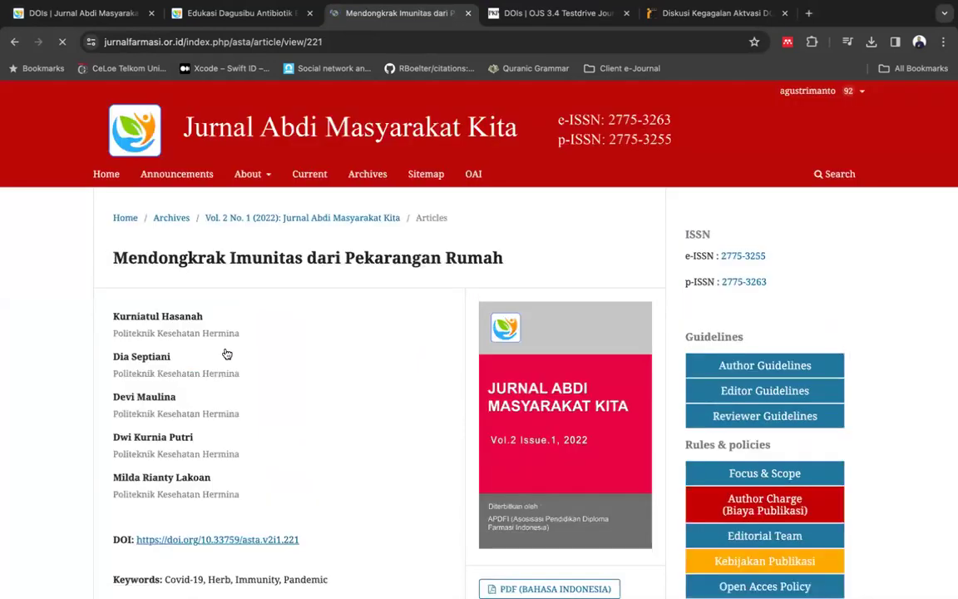
Step: Mark the DOI of article 221 as registered through a bulk action in the DOI management list and review the list
{"action": "left_click", "coordinate": [88, 15]}
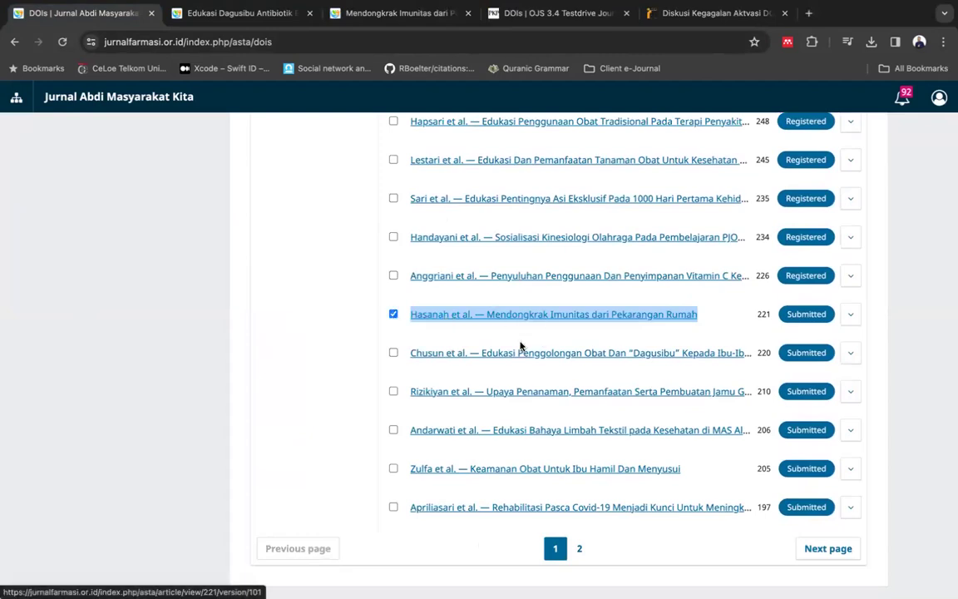
{"action": "scroll", "coordinate": [682, 327], "scroll_direction": "up", "scroll_amount": 10}
{"action": "left_click", "coordinate": [771, 283]}
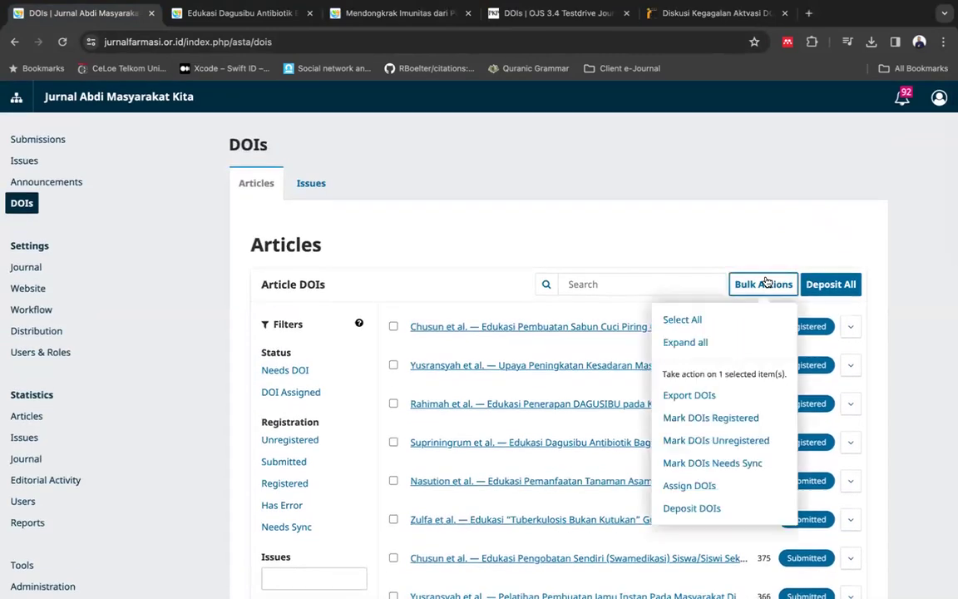
{"action": "left_click", "coordinate": [708, 417]}
{"action": "left_click", "coordinate": [516, 366]}
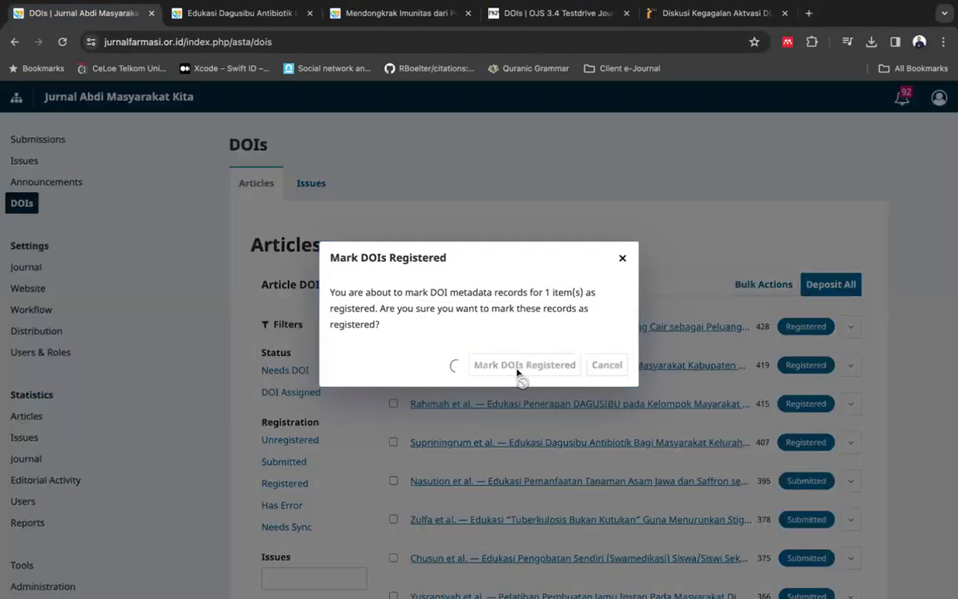
{"action": "scroll", "coordinate": [636, 352], "scroll_direction": "down", "scroll_amount": 10}
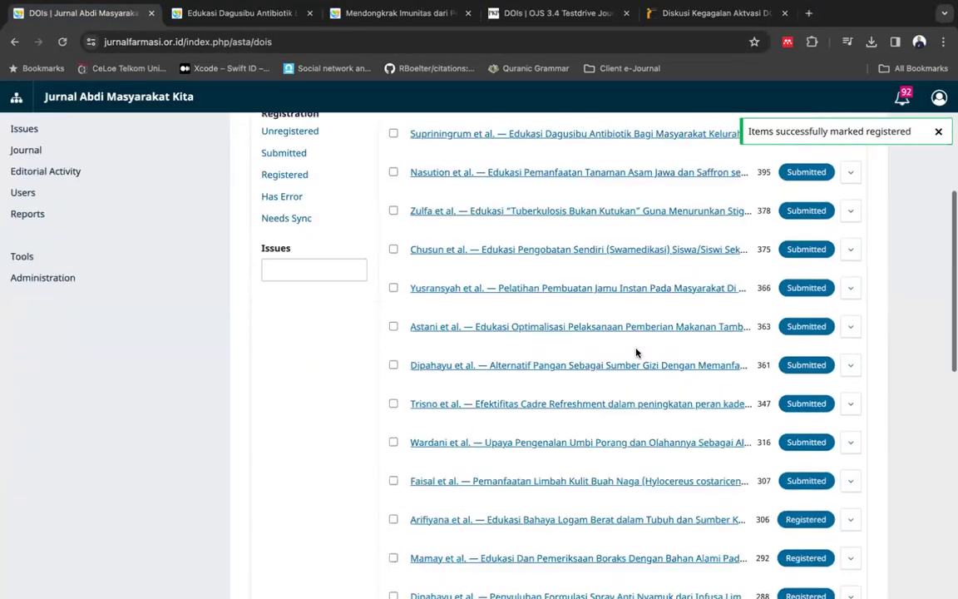
{"action": "scroll", "coordinate": [636, 353], "scroll_direction": "up", "scroll_amount": 5}
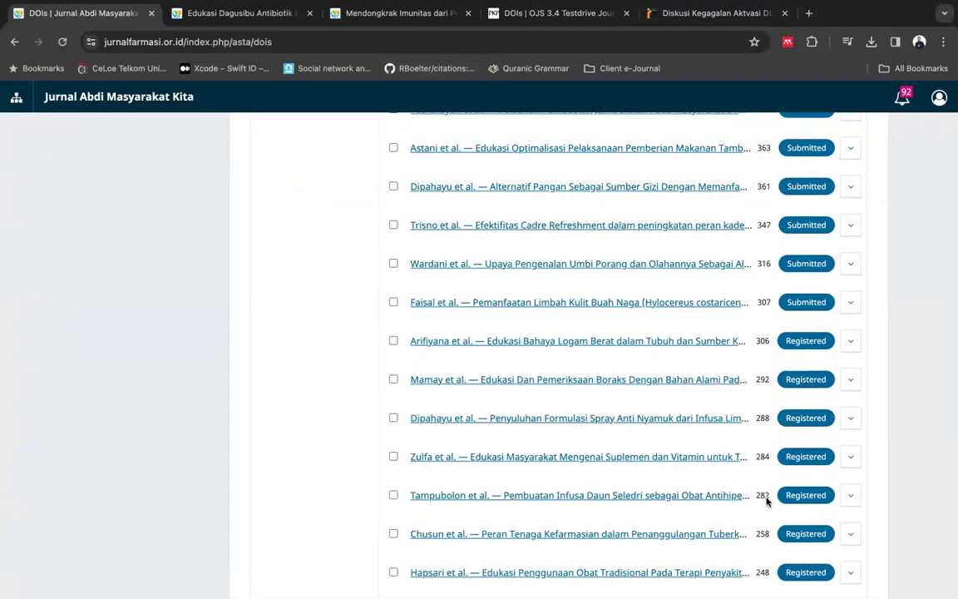
Step: Switch to the text editor to view the notes on common DOI activation problems and the contacts for questions
{"action": "key", "text": "super+Tab"}
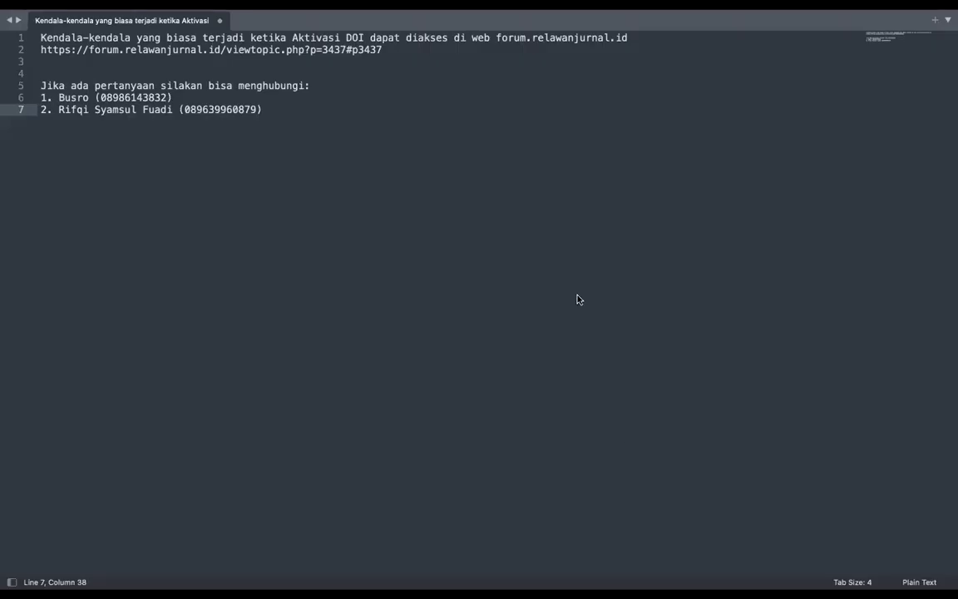